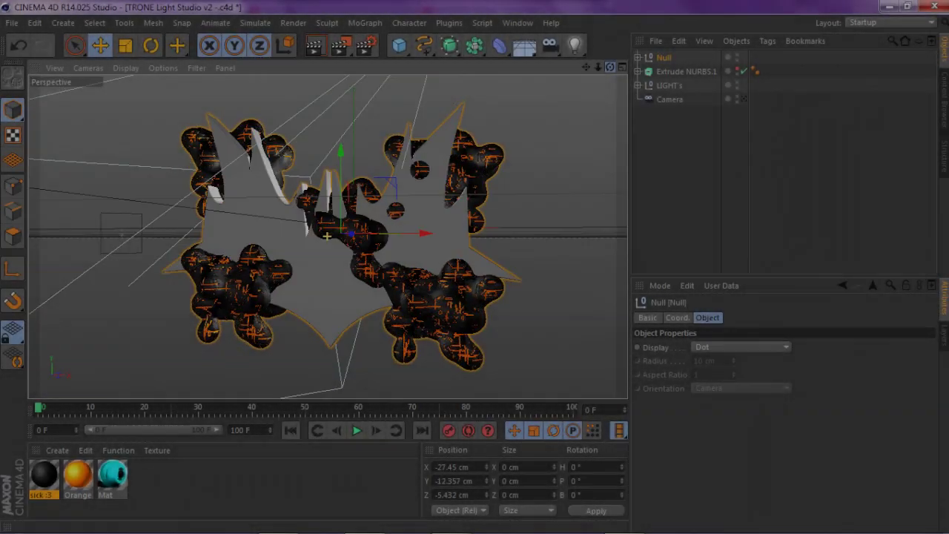
# Step: Delete the Null object that holds the existing emblem and blob shapes from the scene
pyautogui.moveTo(611, 68); pyautogui.dragTo(542, 70)
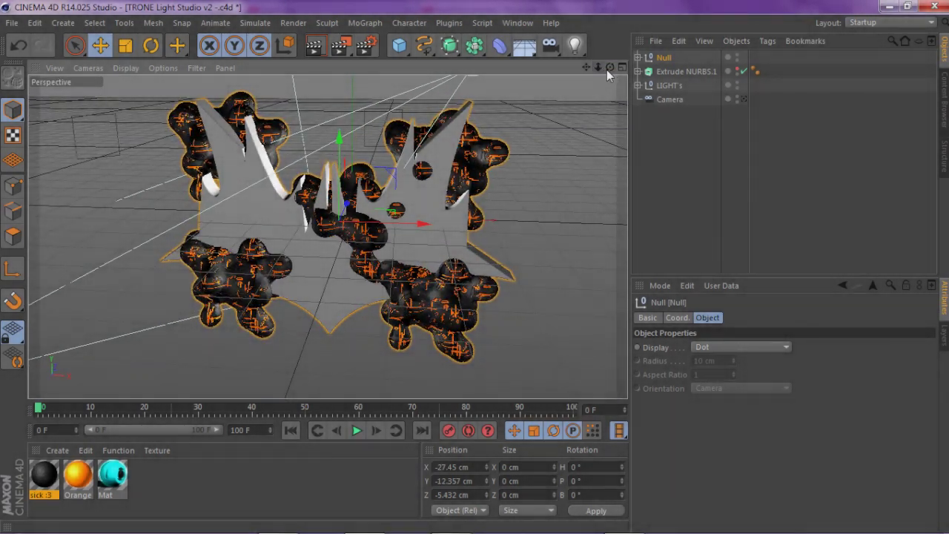
pyautogui.moveTo(609, 68); pyautogui.dragTo(523, 50)
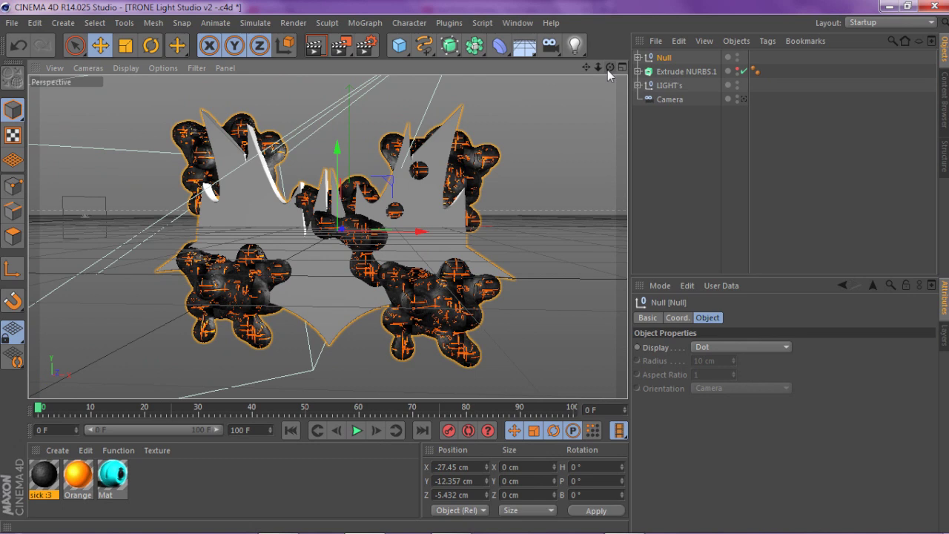
pyautogui.click(669, 58)
pyautogui.press('Delete')
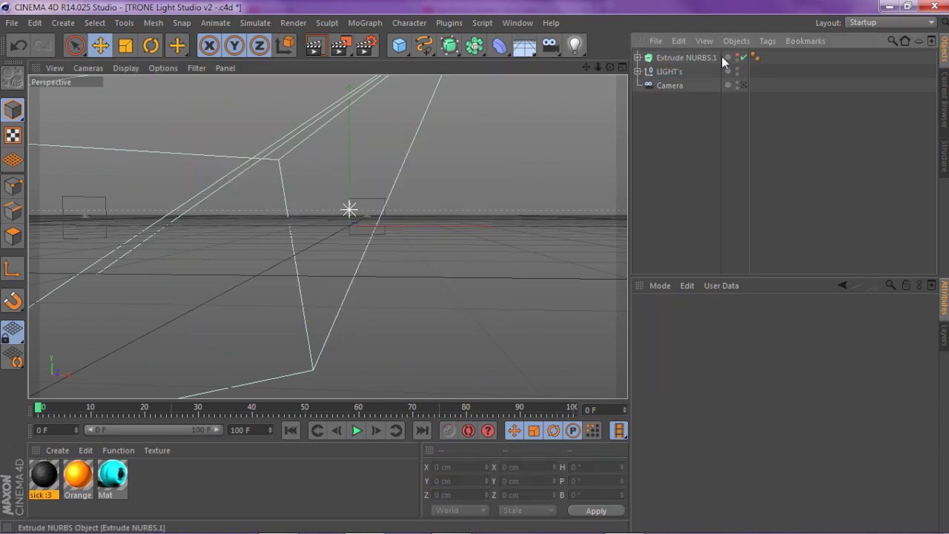
pyautogui.click(739, 59)
pyautogui.click(740, 59)
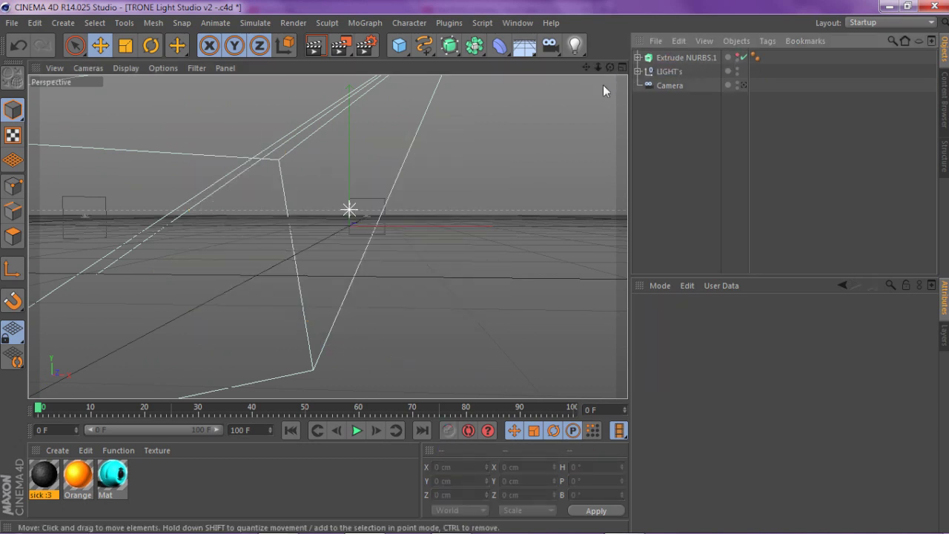
# Step: Add a sphere primitive and offset it to about X -89 cm, Y 57 cm, Z -5 cm
pyautogui.click(467, 45)
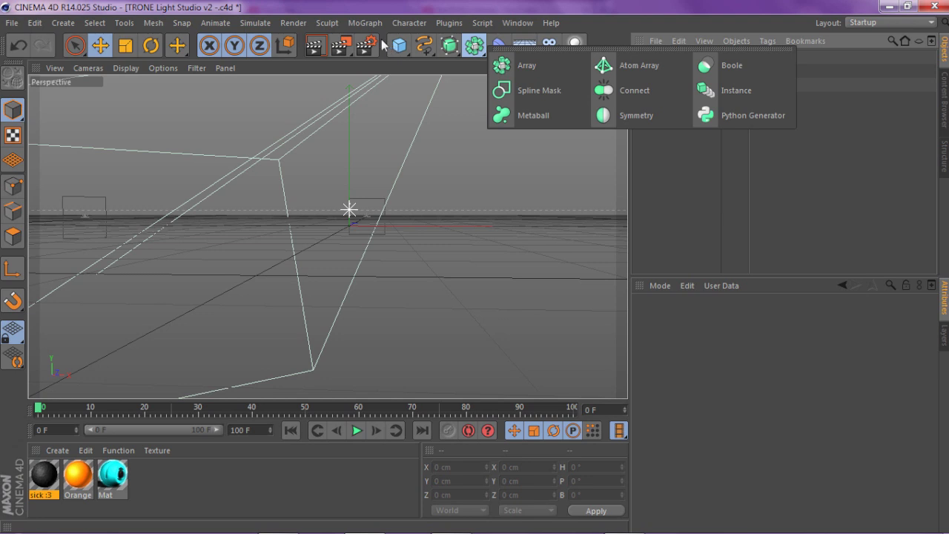
pyautogui.click(398, 49)
pyautogui.click(401, 48)
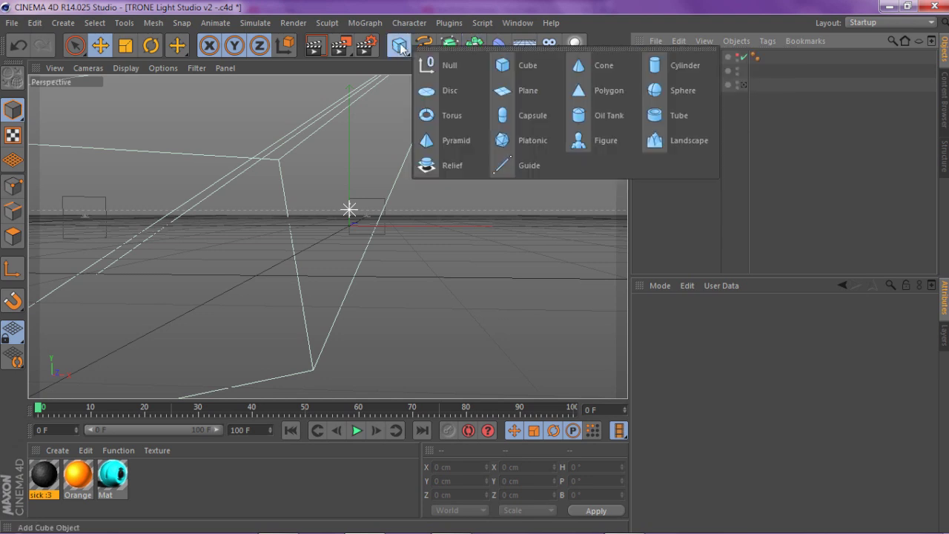
pyautogui.click(684, 90)
pyautogui.moveTo(450, 320); pyautogui.dragTo(411, 295)
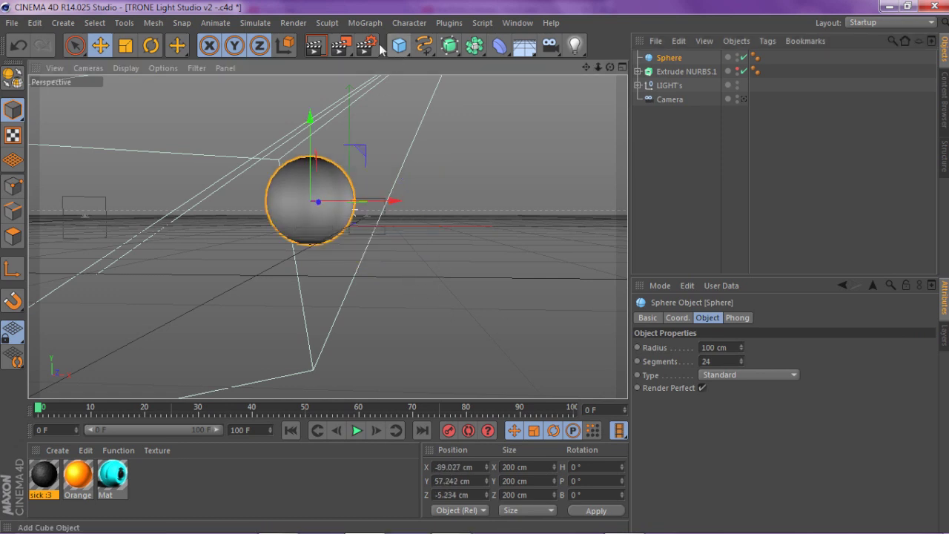
# Step: Add a MoGraph Cloner and make the sphere its child
pyautogui.click(375, 23)
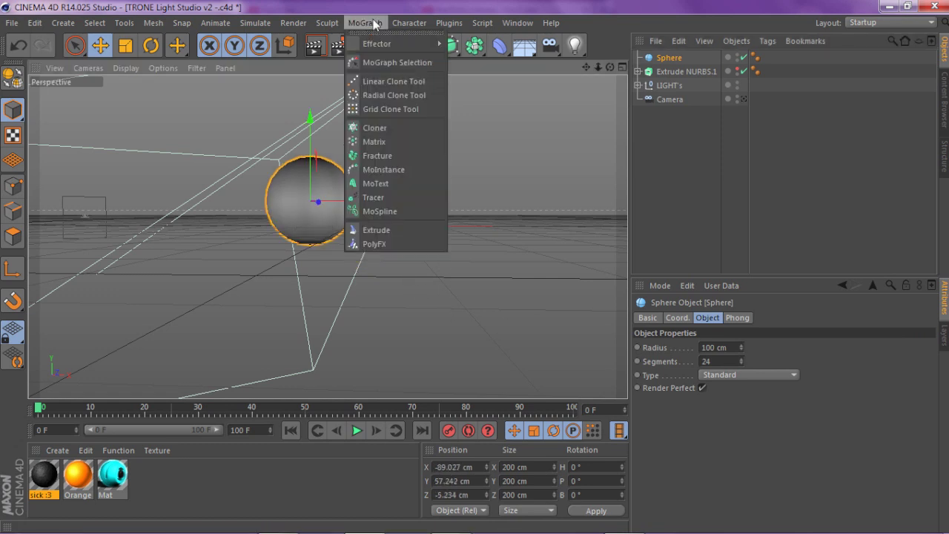
pyautogui.click(380, 126)
pyautogui.click(668, 72)
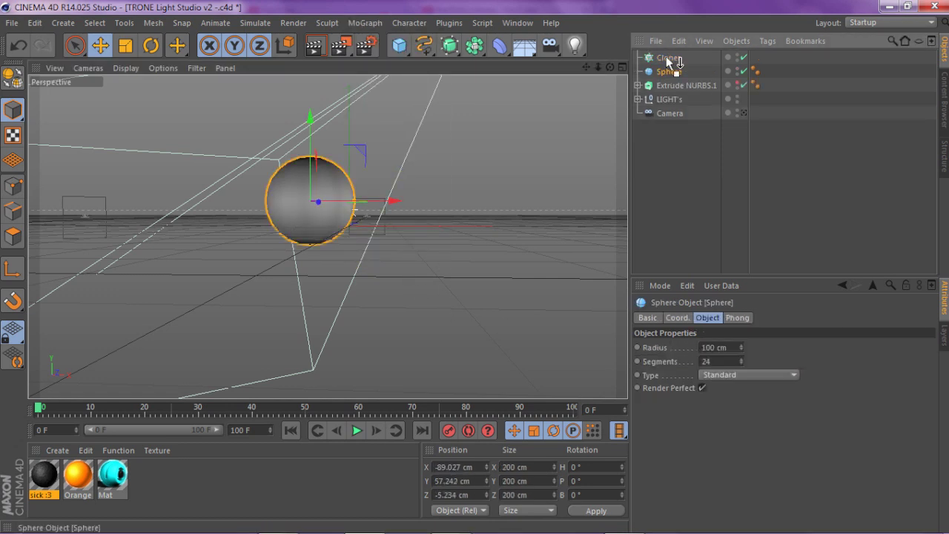
pyautogui.moveTo(670, 61); pyautogui.dragTo(667, 59)
# Step: Set the Cloner to Grid Array mode with a size of 250 cm on all three axes
pyautogui.click(665, 58)
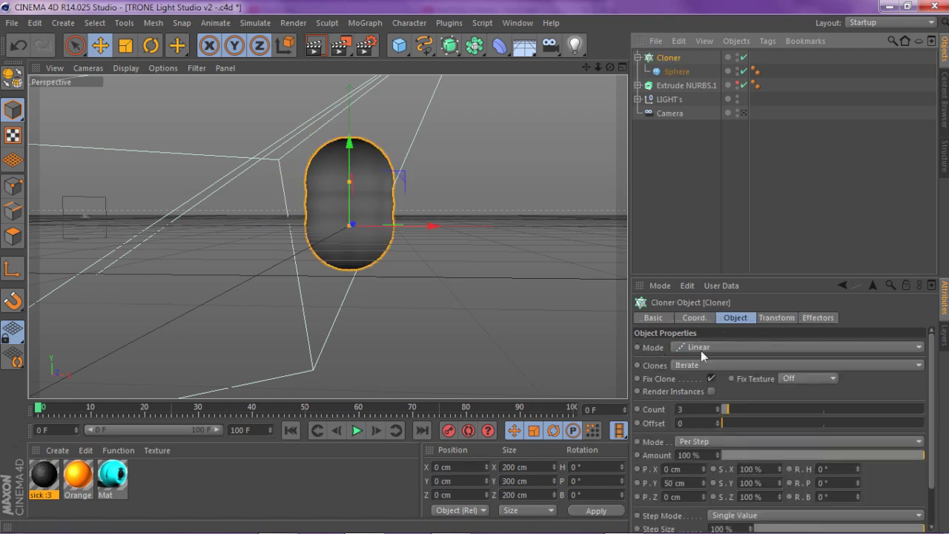
pyautogui.click(720, 348)
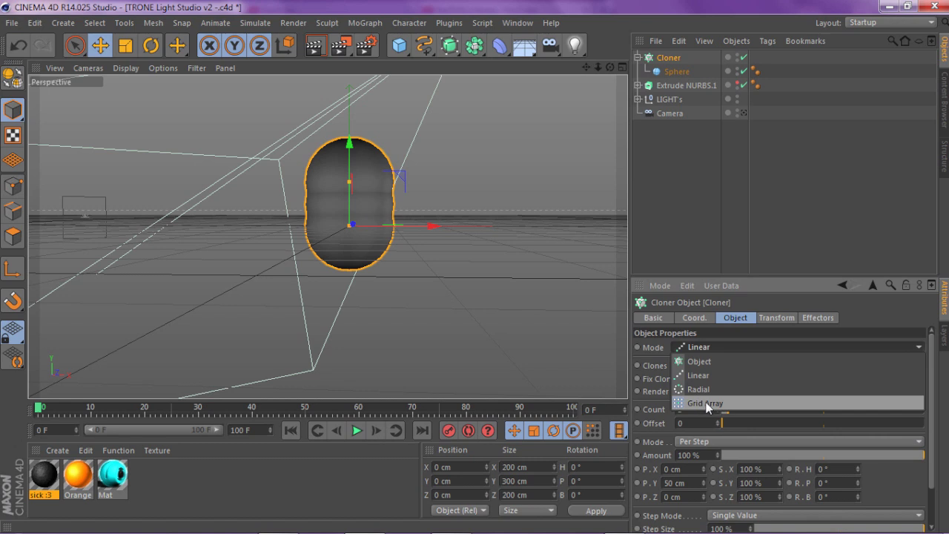
pyautogui.click(707, 404)
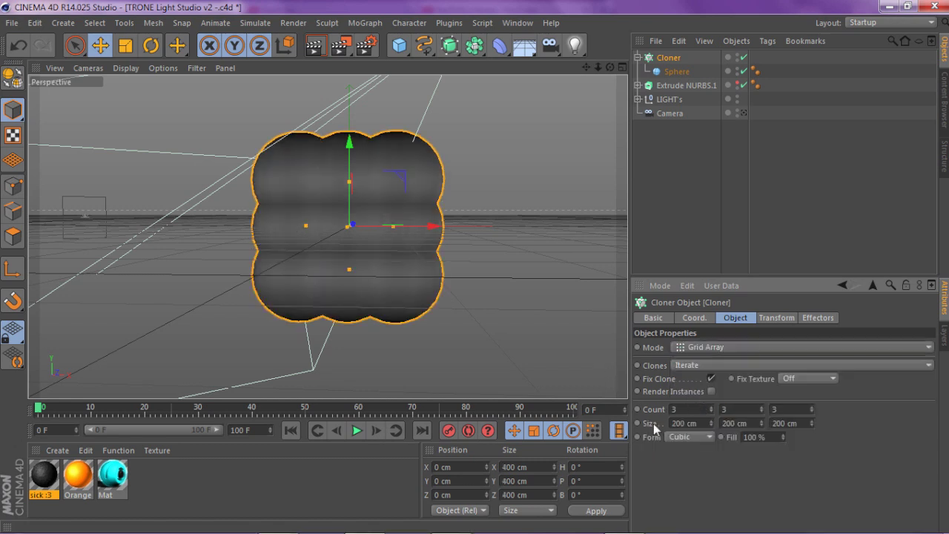
pyautogui.click(683, 422)
pyautogui.write('250')
pyautogui.press('Tab')
pyautogui.write('250')
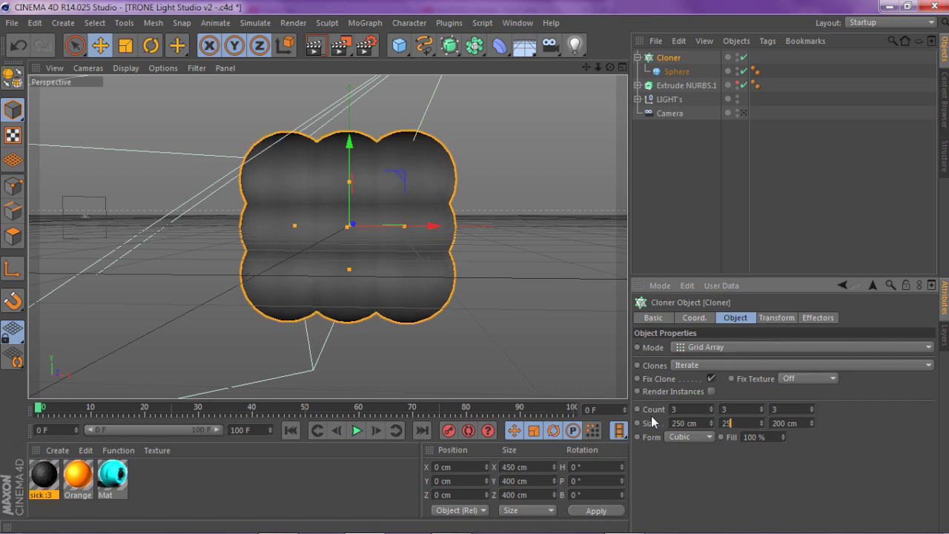
pyautogui.press('Tab')
pyautogui.write('250')
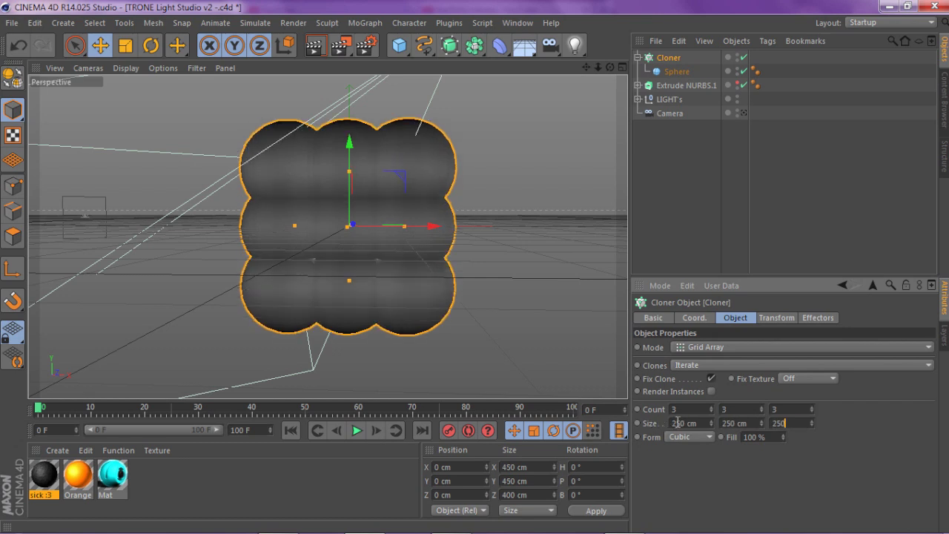
pyautogui.press('Return')
# Step: Add a Metaball object and make the Cloner its child
pyautogui.moveTo(610, 67); pyautogui.dragTo(530, 126)
pyautogui.keyDown('alt'); pyautogui.moveTo(327, 236); pyautogui.dragTo(327, 235); pyautogui.keyUp('alt')
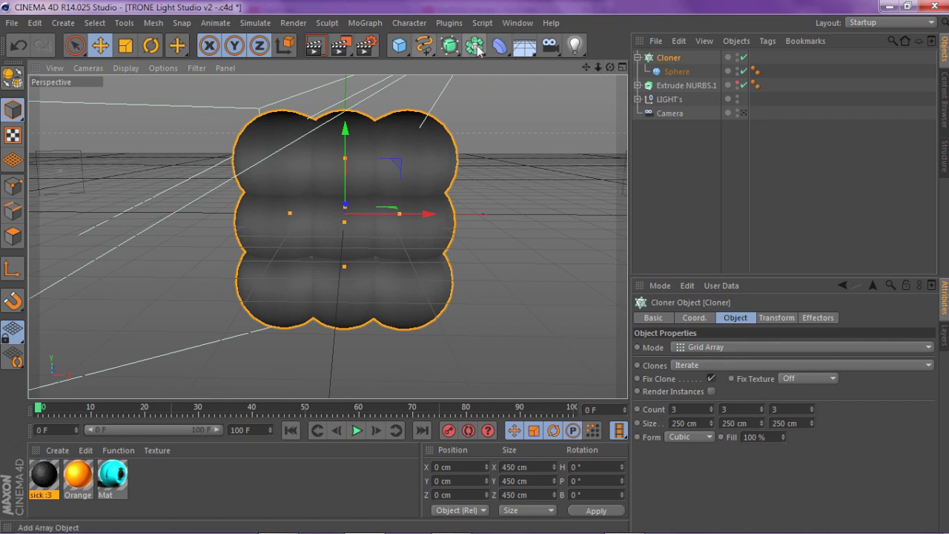
pyautogui.moveTo(473, 52); pyautogui.dragTo(548, 114)
pyautogui.click(666, 72)
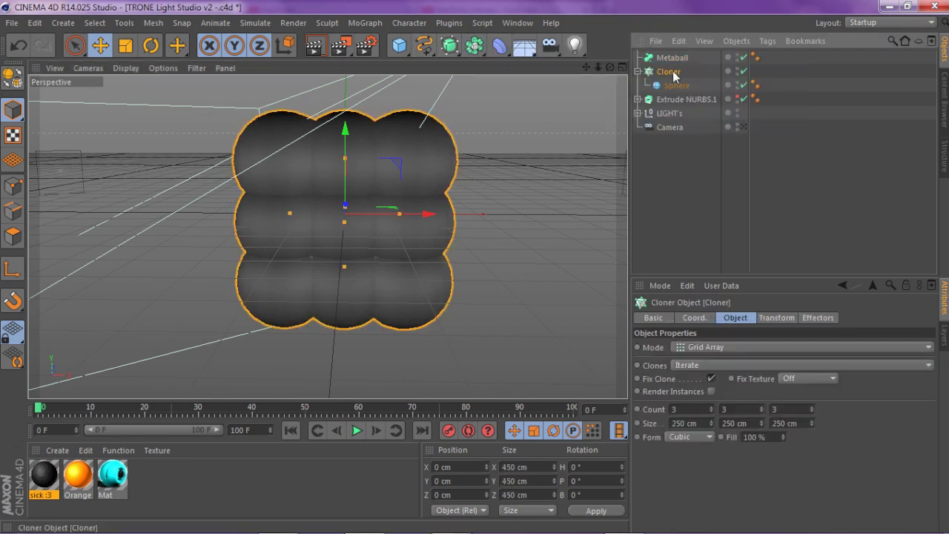
pyautogui.moveTo(676, 64); pyautogui.dragTo(671, 59)
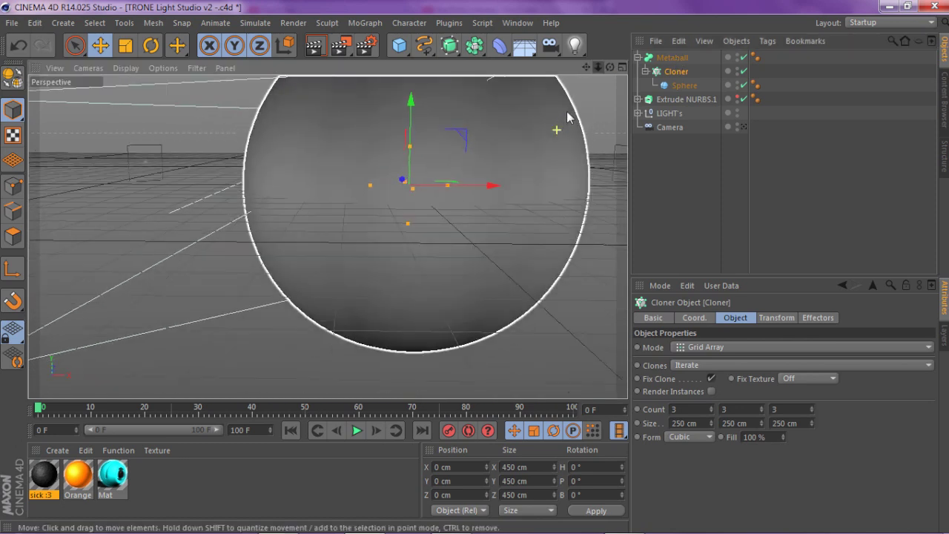
# Step: Set the Metaball's hull value to 810 % and its editor subdivision to 7 cm
pyautogui.moveTo(586, 68); pyautogui.dragTo(564, 87)
pyautogui.click(668, 58)
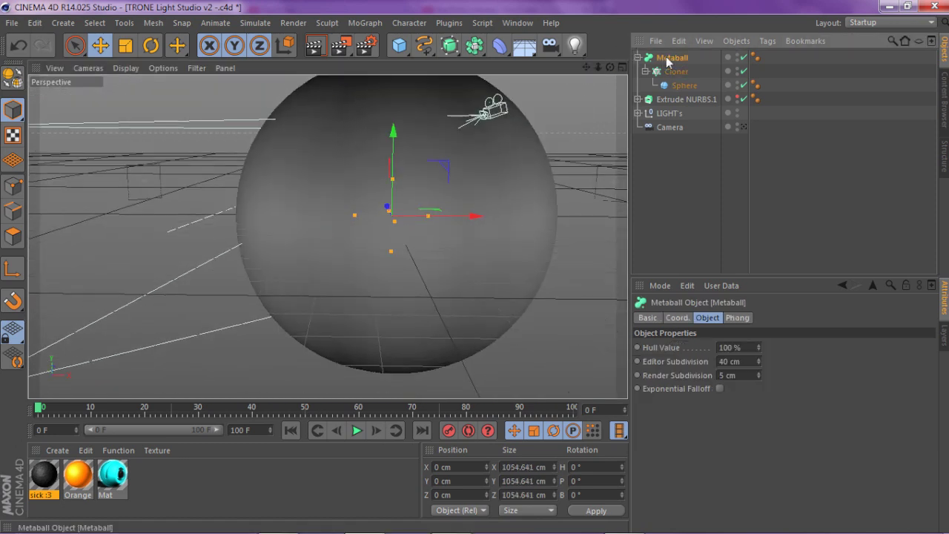
pyautogui.moveTo(584, 66); pyautogui.dragTo(565, 89)
pyautogui.click(747, 346)
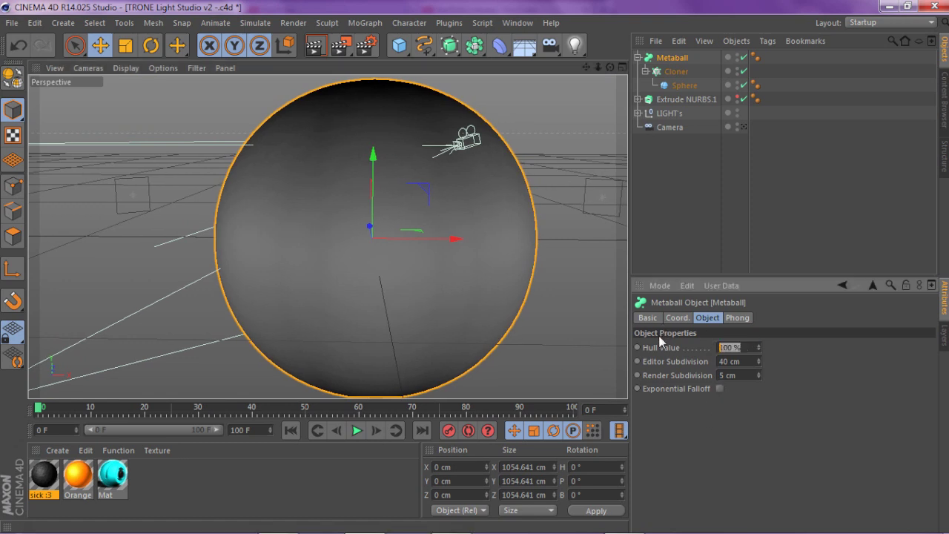
pyautogui.write('810')
pyautogui.press('Tab')
pyautogui.write('7')
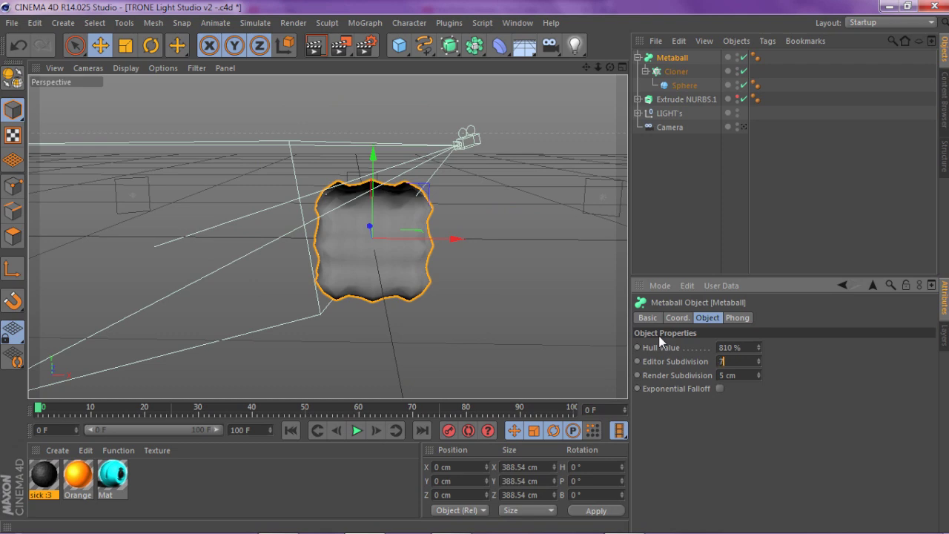
pyautogui.press('Return')
# Step: Collapse the Cloner's hierarchy and apply a Random effector to the Cloner
pyautogui.scroll(2, 340, 135)
pyautogui.scroll(4, 381, 205)
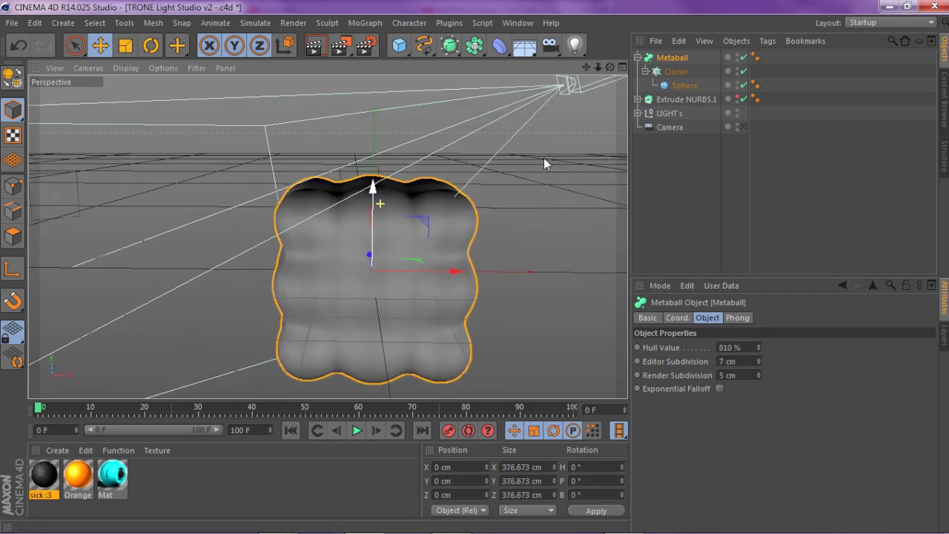
pyautogui.moveTo(610, 67)
pyautogui.mouseDown()
pyautogui.moveTo(504, 92)
pyautogui.moveTo(627, 72)
pyautogui.moveTo(594, 73)
pyautogui.moveTo(610, 76)
pyautogui.mouseUp()
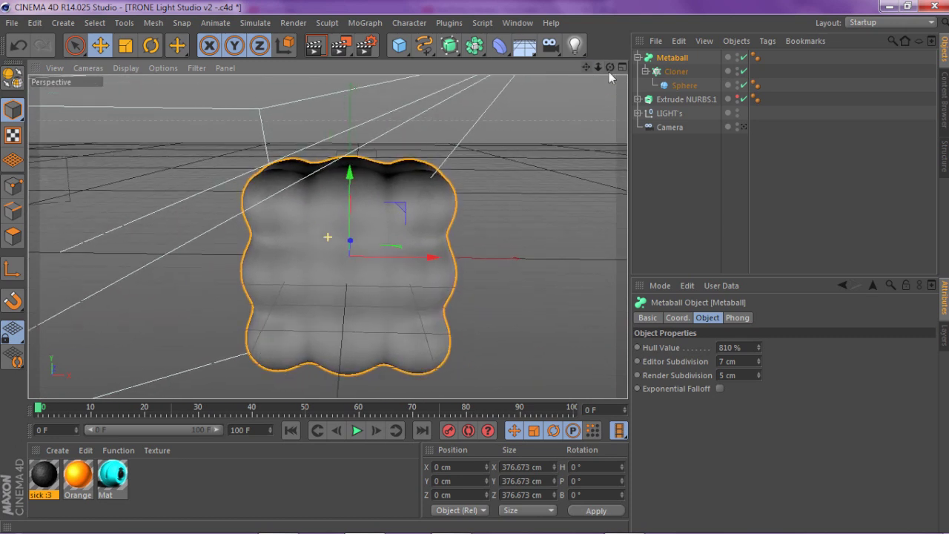
pyautogui.click(675, 72)
pyautogui.click(645, 71)
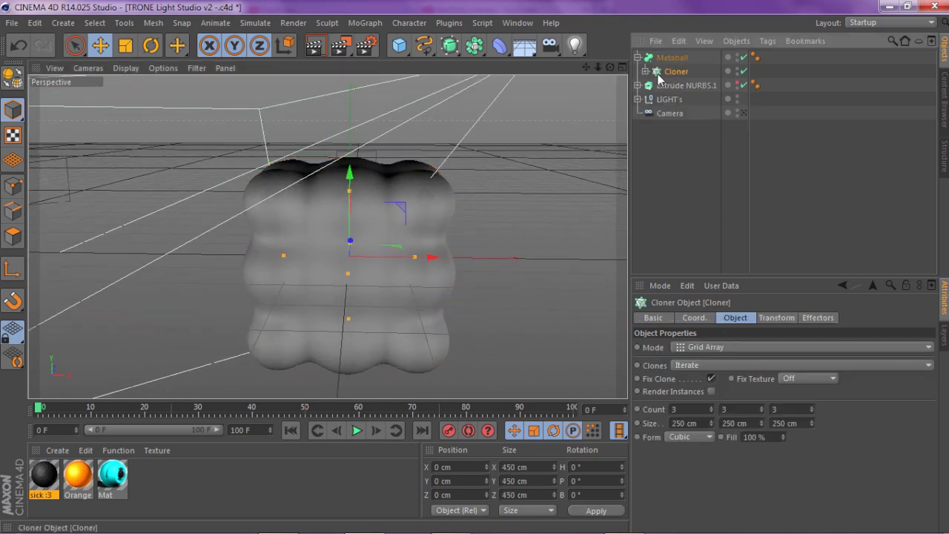
pyautogui.click(362, 26)
pyautogui.moveTo(390, 41)
pyautogui.click(469, 148)
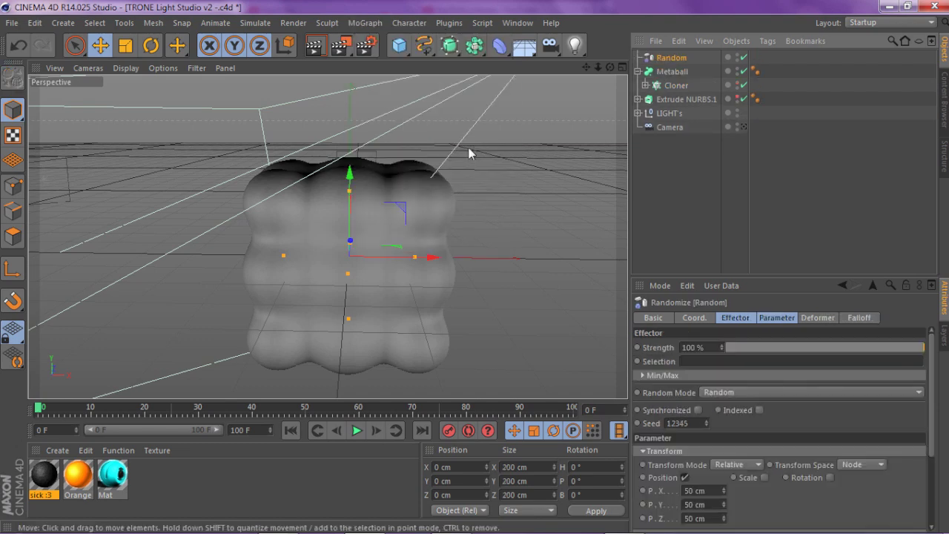
# Step: Set the Random effector's strength to 175 %
pyautogui.moveTo(610, 68); pyautogui.dragTo(608, 89)
pyautogui.click(669, 59)
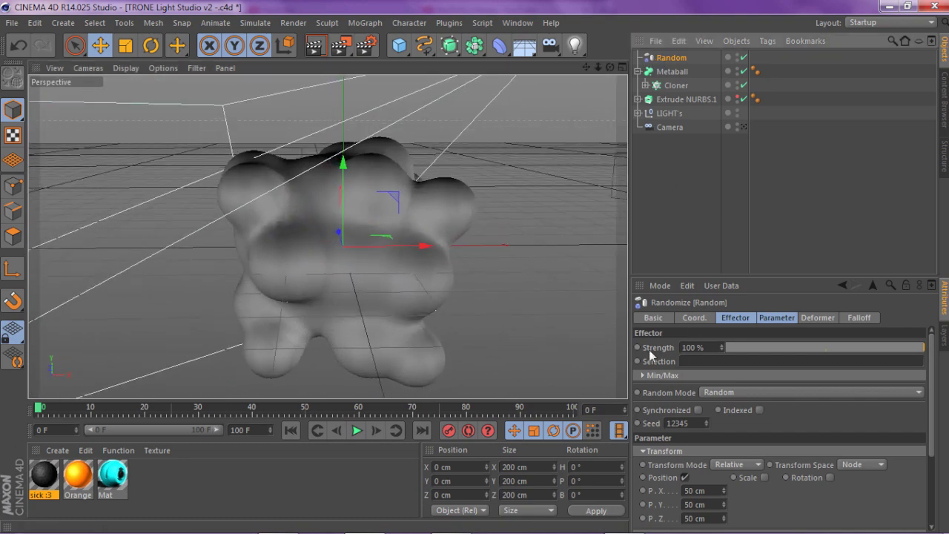
pyautogui.click(705, 347)
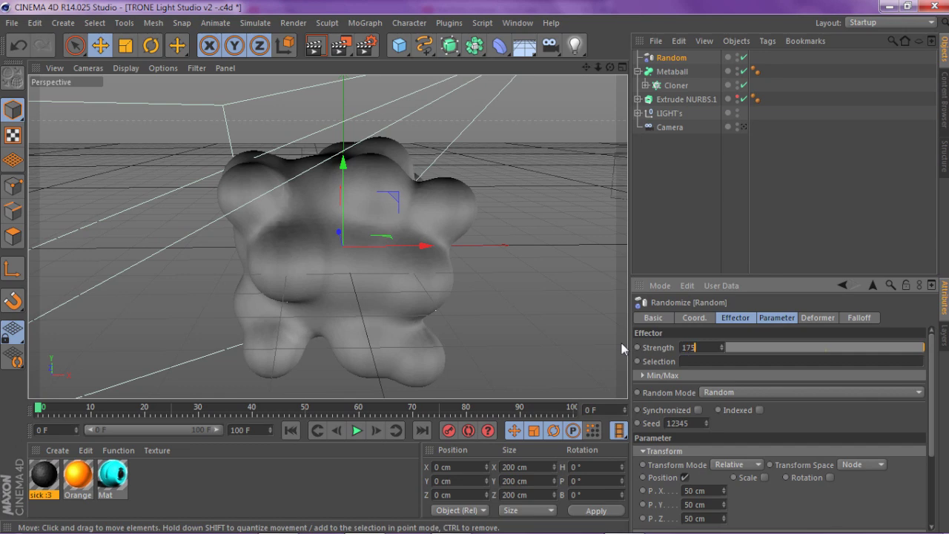
pyautogui.write('175')
pyautogui.press('Return')
# Step: Convert the Metaball into an editable polygon object
pyautogui.moveTo(586, 68)
pyautogui.mouseDown()
pyautogui.moveTo(570, 71)
pyautogui.moveTo(704, 63)
pyautogui.moveTo(686, 45)
pyautogui.moveTo(593, 61)
pyautogui.mouseUp()
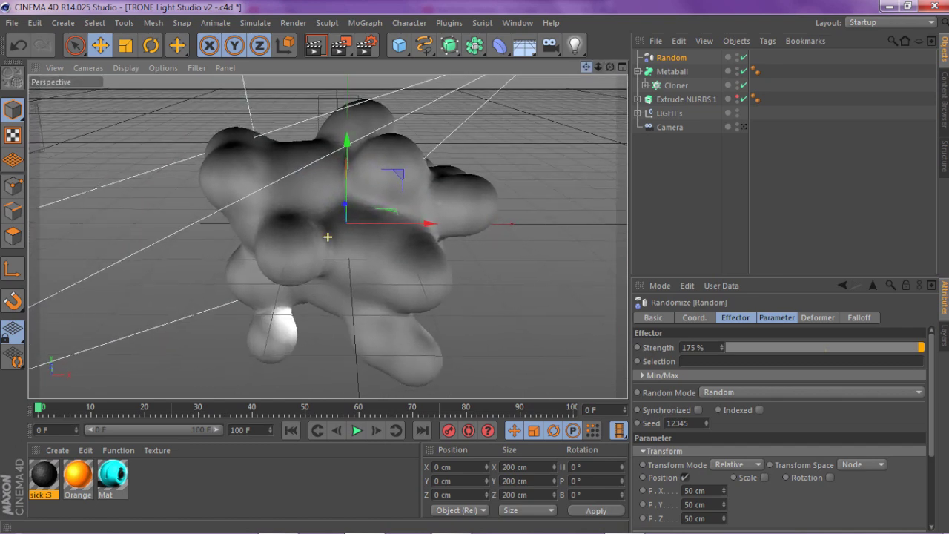
pyautogui.click(672, 72)
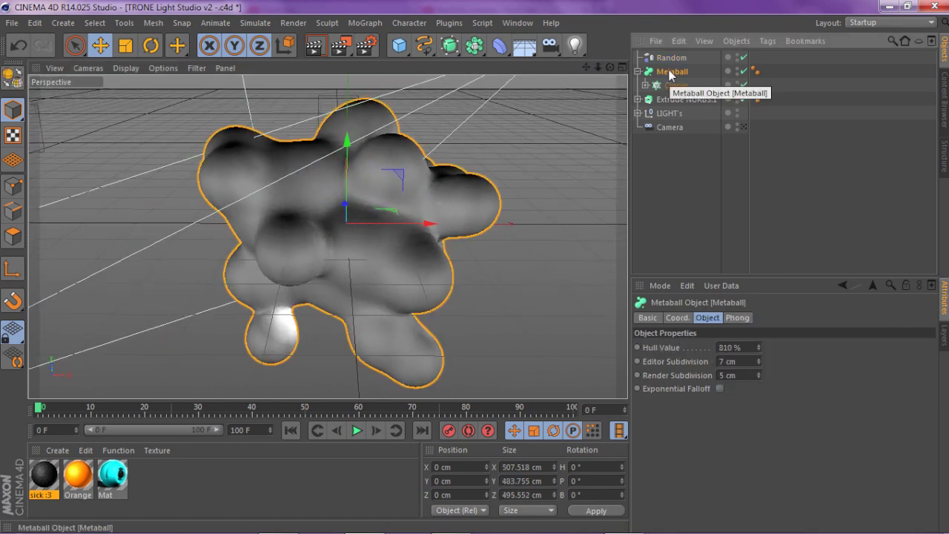
pyautogui.rightClick(670, 72)
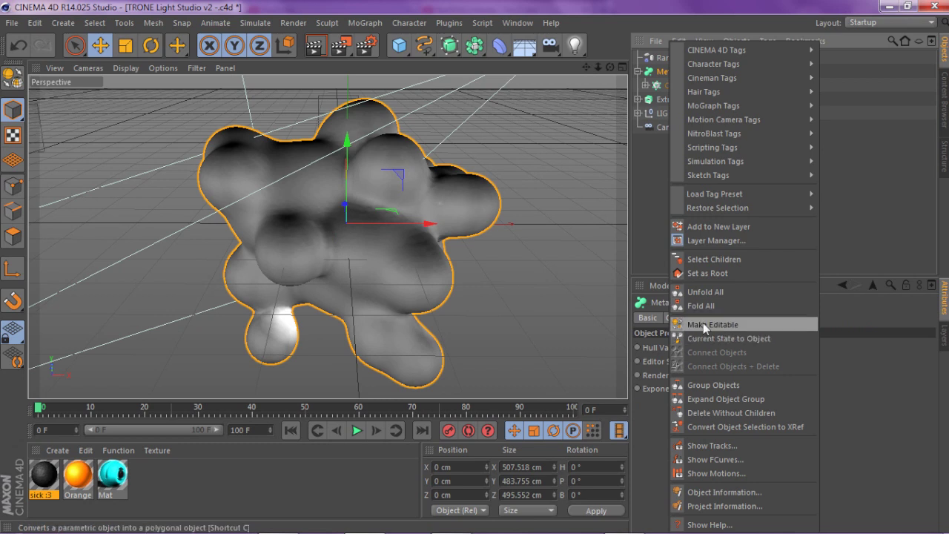
pyautogui.click(698, 321)
# Step: Delete the leftover Random effector from the scene
pyautogui.click(668, 57)
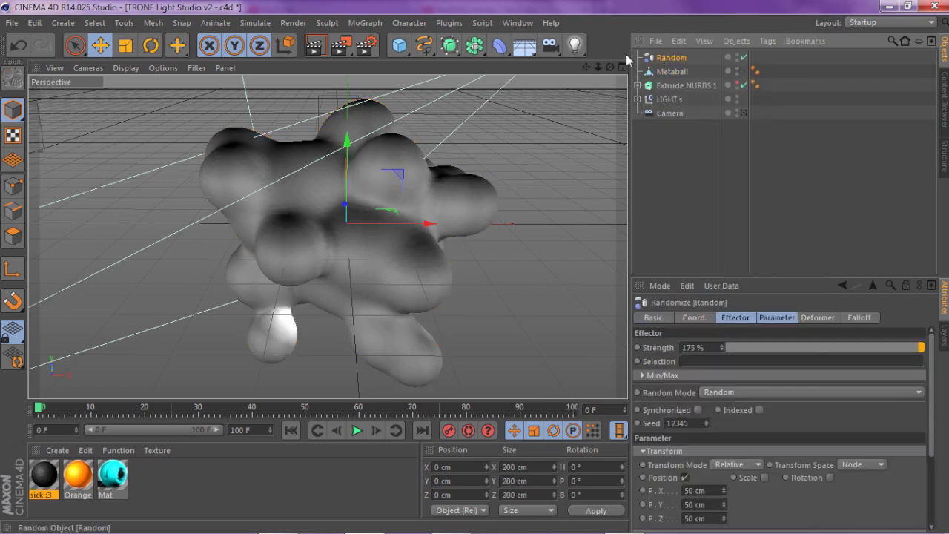
pyautogui.press('Delete')
pyautogui.moveTo(610, 68); pyautogui.dragTo(664, 72)
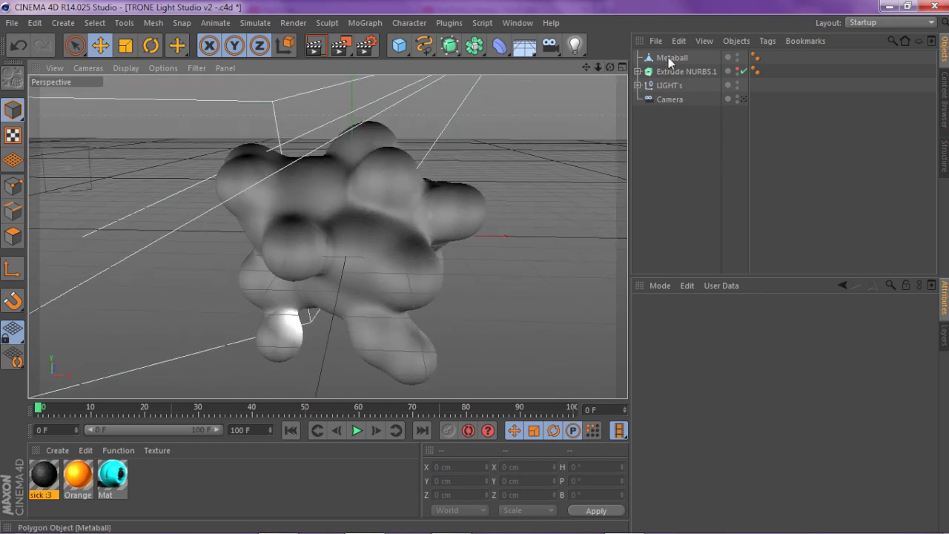
# Step: Switch the Metaball mesh to polygon editing and select a single polygon on its surface
pyautogui.click(670, 59)
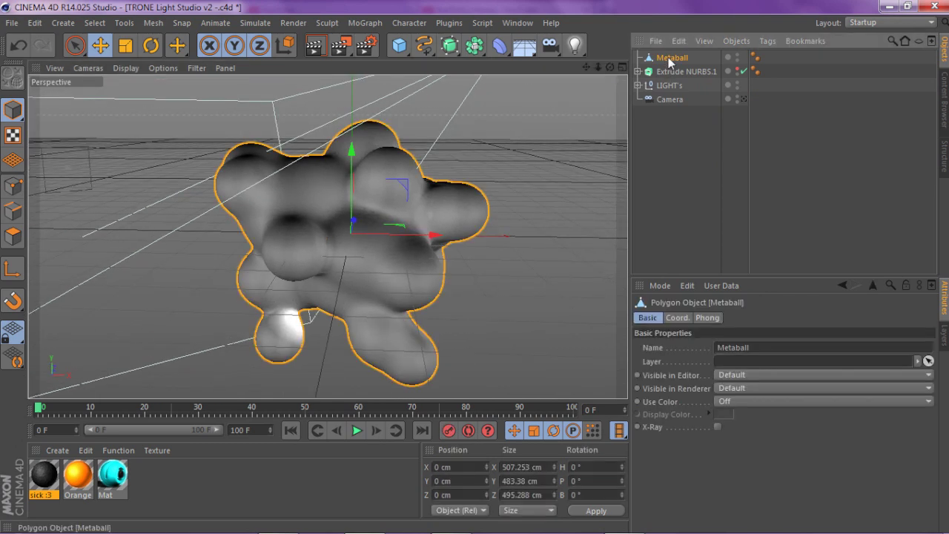
pyautogui.click(13, 236)
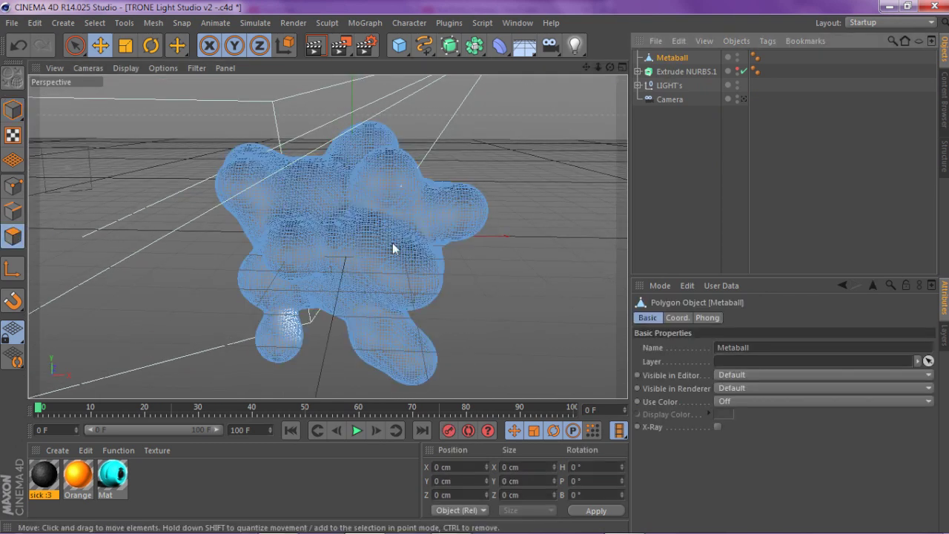
pyautogui.moveTo(611, 67); pyautogui.dragTo(898, 103)
pyautogui.click(413, 169)
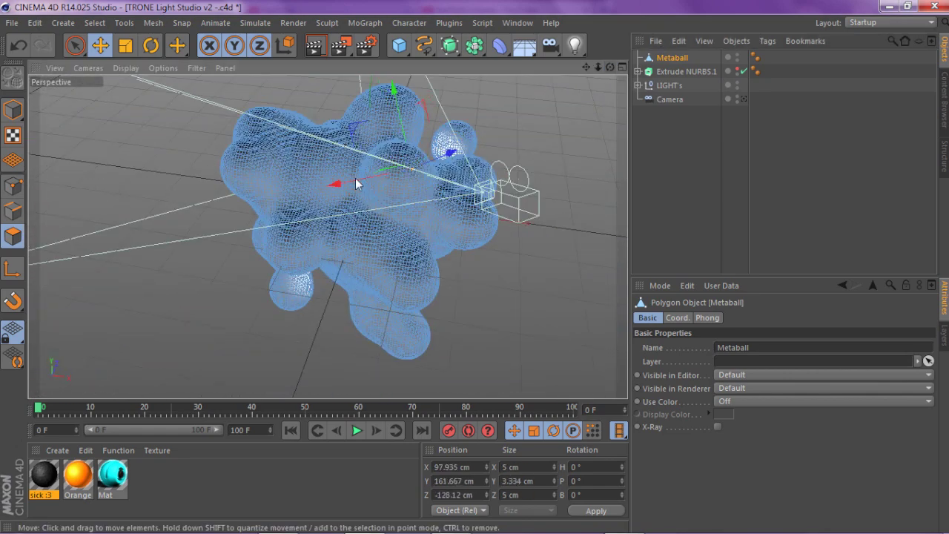
pyautogui.moveTo(357, 184); pyautogui.dragTo(347, 203)
pyautogui.click(377, 236)
pyautogui.moveTo(598, 67); pyautogui.dragTo(568, 70)
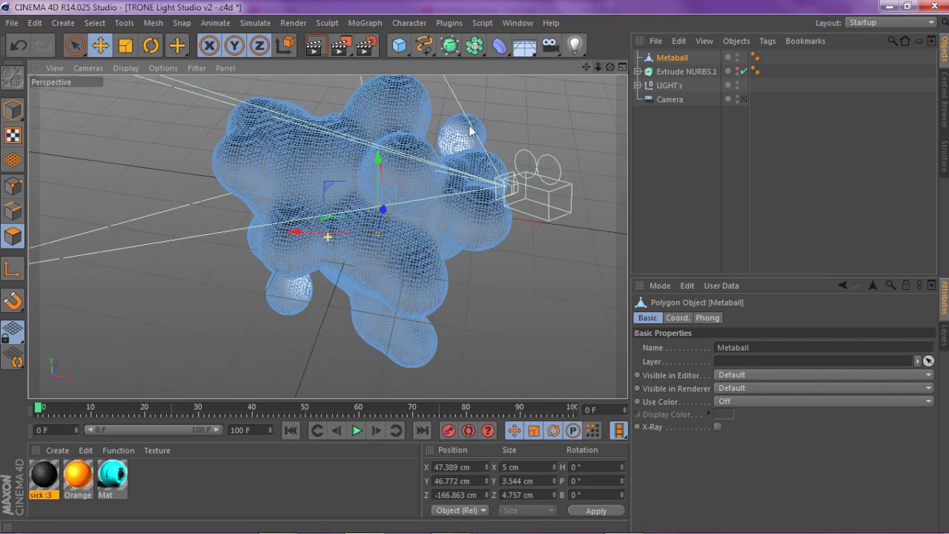
pyautogui.keyDown('shift'); pyautogui.click(389, 184); pyautogui.keyUp('shift')
pyautogui.keyDown('shift'); pyautogui.moveTo(303, 223); pyautogui.dragTo(333, 231); pyautogui.keyUp('shift')
pyautogui.keyDown('shift'); pyautogui.click(294, 184); pyautogui.keyUp('shift')
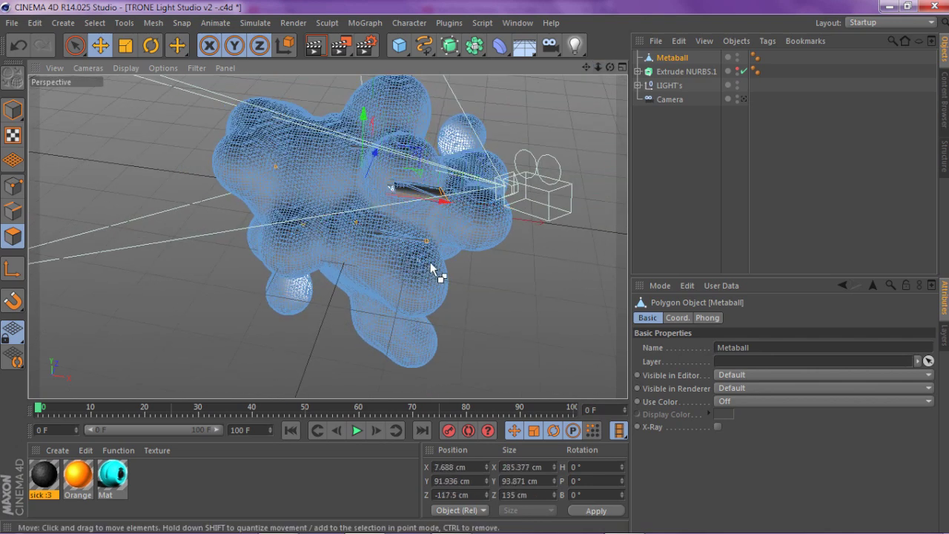
pyautogui.hotkey('ctrl', 'z')
pyautogui.hotkey('ctrl', 'z')
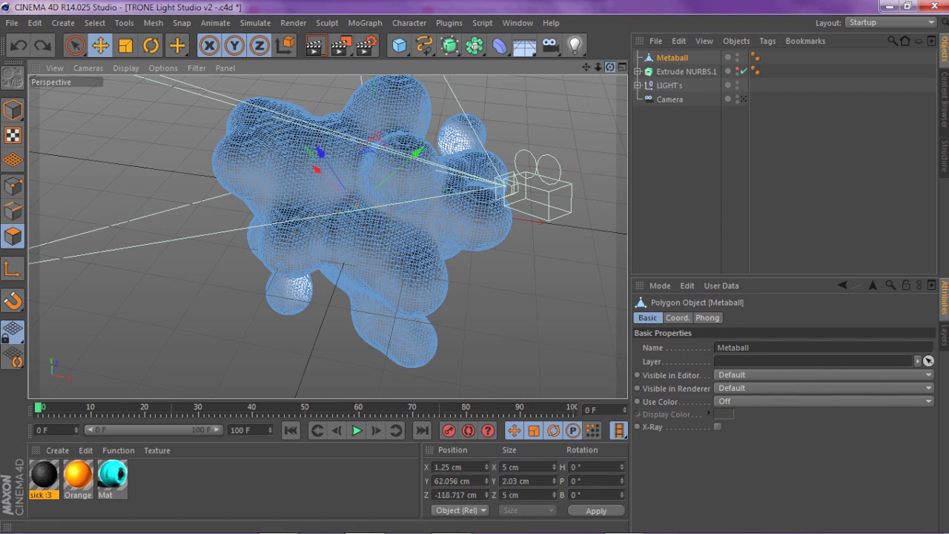
# Step: Use Loop Selection to try polygon loops across the Metaball's front, ending with one on the upper middle area
pyautogui.moveTo(610, 68); pyautogui.dragTo(639, 51)
pyautogui.press('u')
pyautogui.press('l')
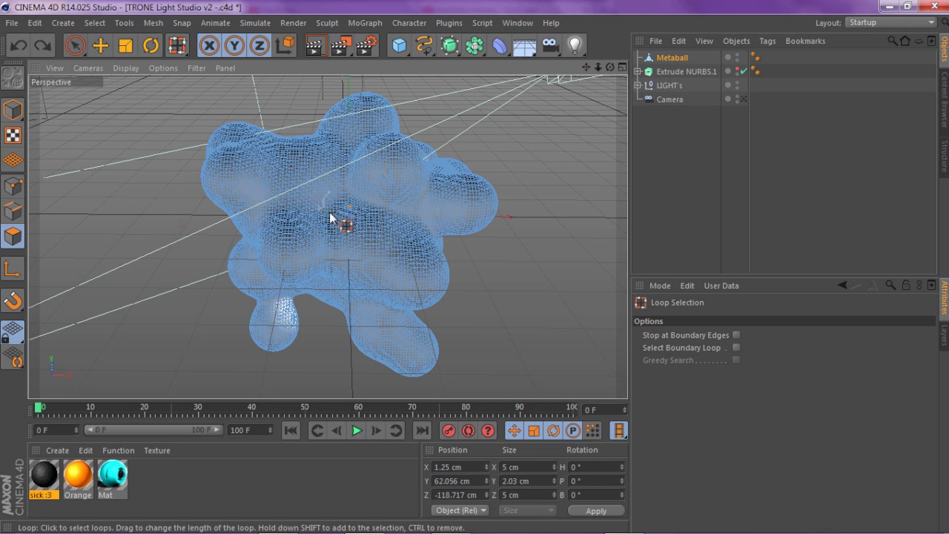
pyautogui.click(348, 221)
pyautogui.click(374, 165)
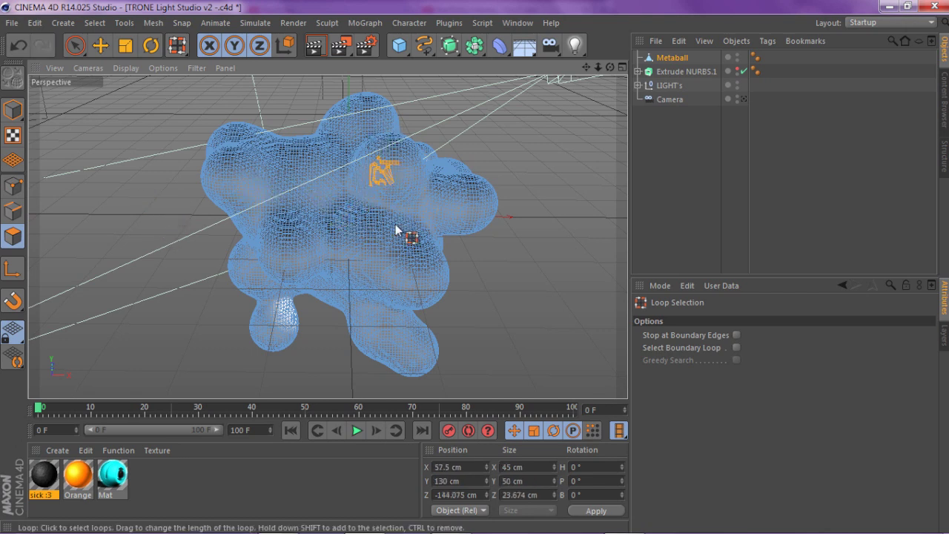
pyautogui.click(396, 225)
pyautogui.click(421, 276)
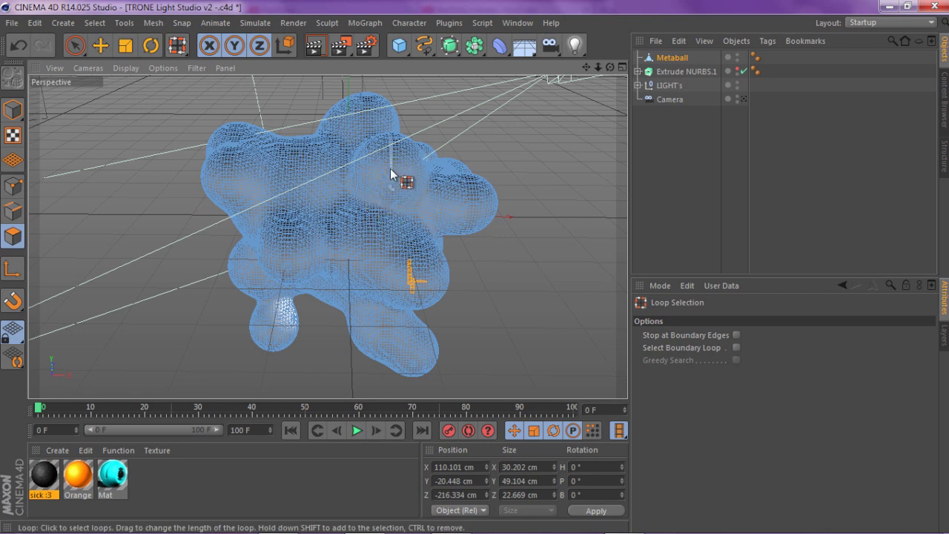
pyautogui.click(374, 160)
pyautogui.click(341, 211)
pyautogui.click(275, 184)
pyautogui.click(317, 147)
pyautogui.click(317, 186)
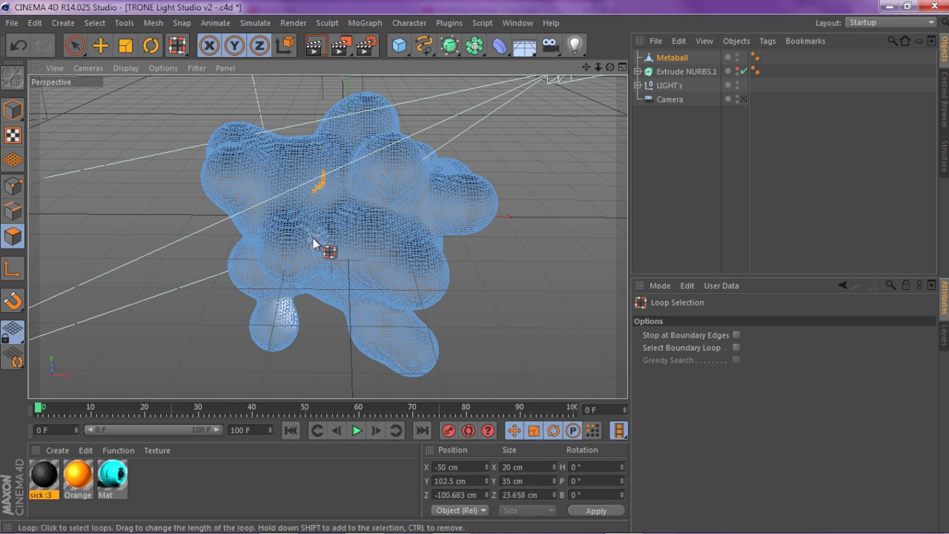
pyautogui.click(312, 239)
pyautogui.click(294, 255)
pyautogui.click(254, 181)
pyautogui.click(228, 151)
pyautogui.click(327, 169)
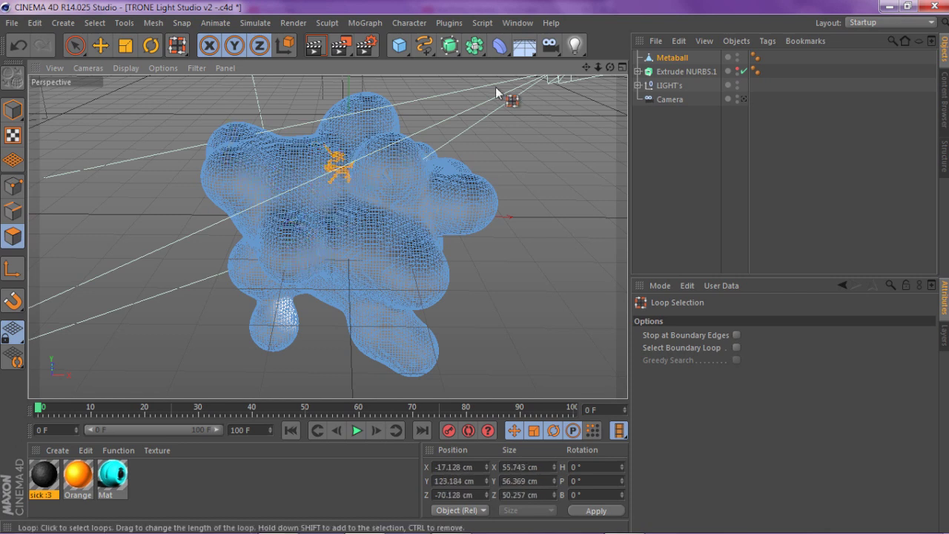
# Step: Add polygon loops to the selection across the Metaball's upper lobes, front centre and lower-right lobe
pyautogui.moveTo(610, 68); pyautogui.dragTo(290, 232)
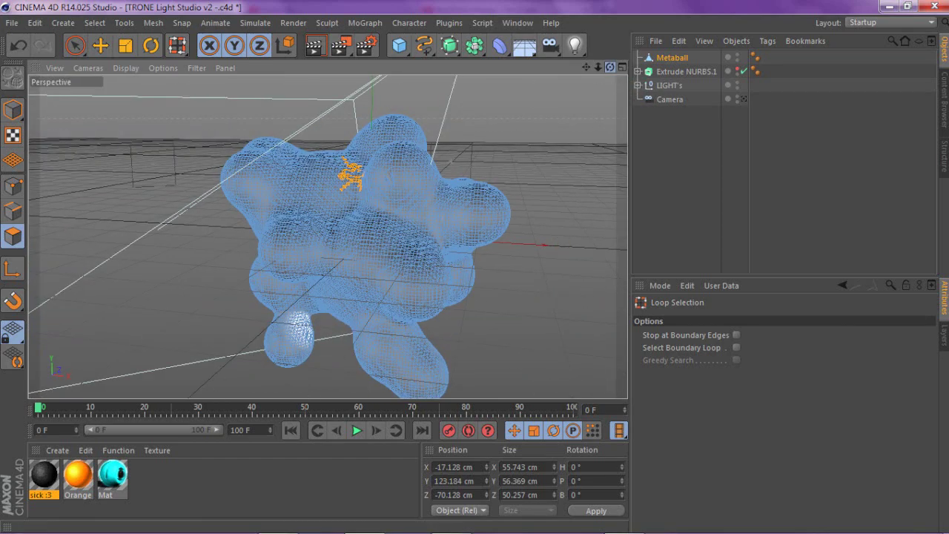
pyautogui.moveTo(610, 68); pyautogui.dragTo(640, 53)
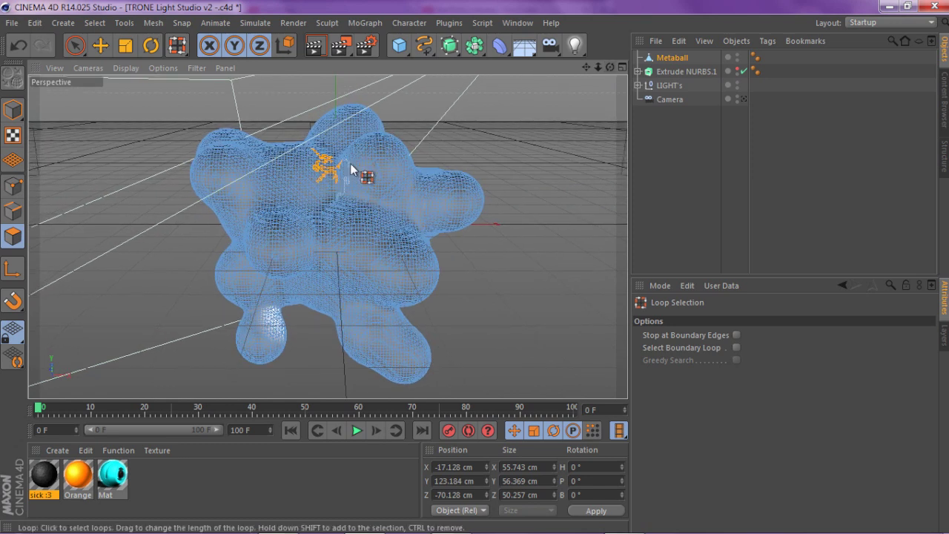
pyautogui.keyDown('shift'); pyautogui.click(249, 177); pyautogui.keyUp('shift')
pyautogui.keyDown('shift'); pyautogui.click(222, 152); pyautogui.keyUp('shift')
pyautogui.keyDown('shift'); pyautogui.click(295, 169); pyautogui.keyUp('shift')
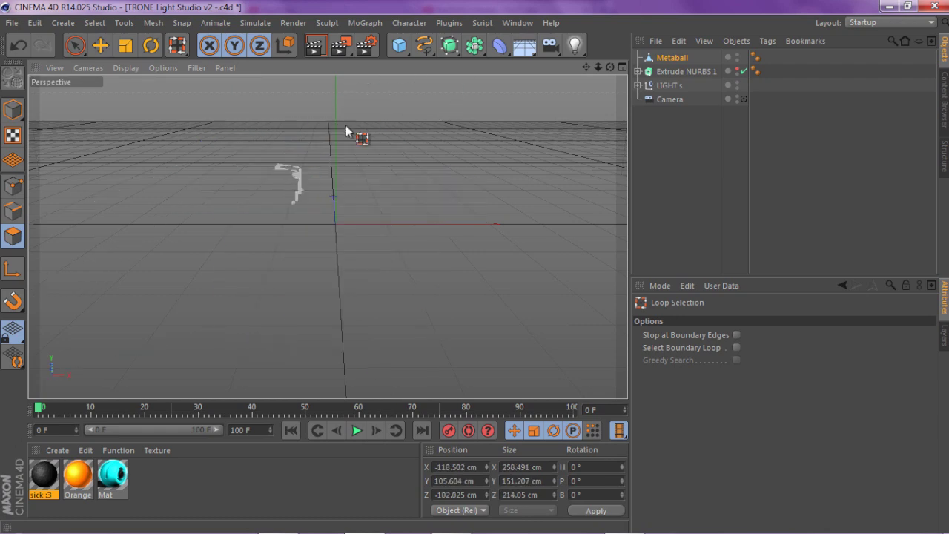
pyautogui.keyDown('shift'); pyautogui.click(348, 127); pyautogui.keyUp('shift')
pyautogui.keyDown('shift'); pyautogui.click(375, 165); pyautogui.keyUp('shift')
pyautogui.keyDown('shift'); pyautogui.click(401, 275); pyautogui.keyUp('shift')
pyautogui.keyDown('shift'); pyautogui.click(404, 353); pyautogui.keyUp('shift')
pyautogui.keyDown('shift'); pyautogui.click(373, 334); pyautogui.keyUp('shift')
pyautogui.keyDown('shift'); pyautogui.click(371, 310); pyautogui.keyUp('shift')
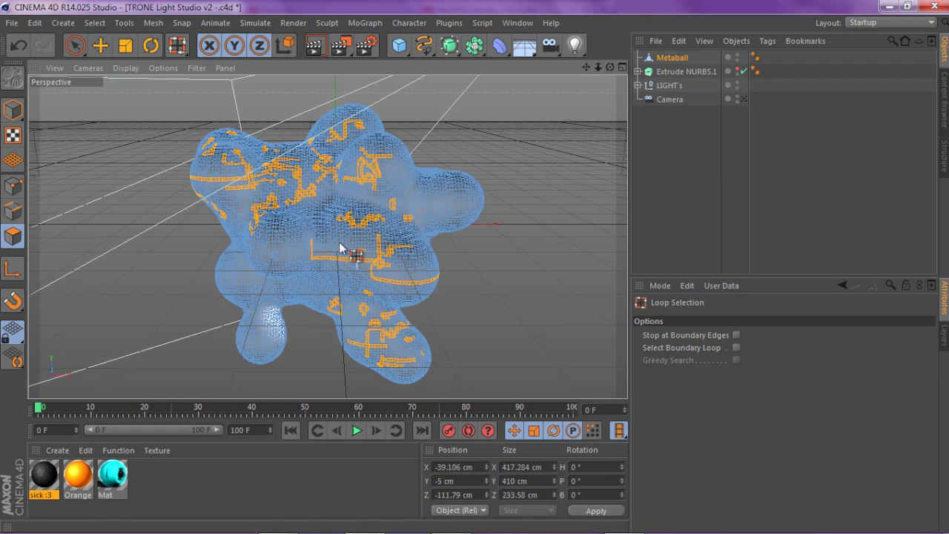
# Step: Extend the loop selection over the Metaball's lower-left lobes, including the small hanging one
pyautogui.keyDown('shift'); pyautogui.click(276, 256); pyautogui.keyUp('shift')
pyautogui.keyDown('shift'); pyautogui.click(276, 239); pyautogui.keyUp('shift')
pyautogui.keyDown('shift'); pyautogui.click(246, 273); pyautogui.keyUp('shift')
pyautogui.keyDown('shift'); pyautogui.click(243, 232); pyautogui.keyUp('shift')
pyautogui.keyDown('shift'); pyautogui.click(243, 262); pyautogui.keyUp('shift')
pyautogui.keyDown('shift'); pyautogui.click(264, 341); pyautogui.keyUp('shift')
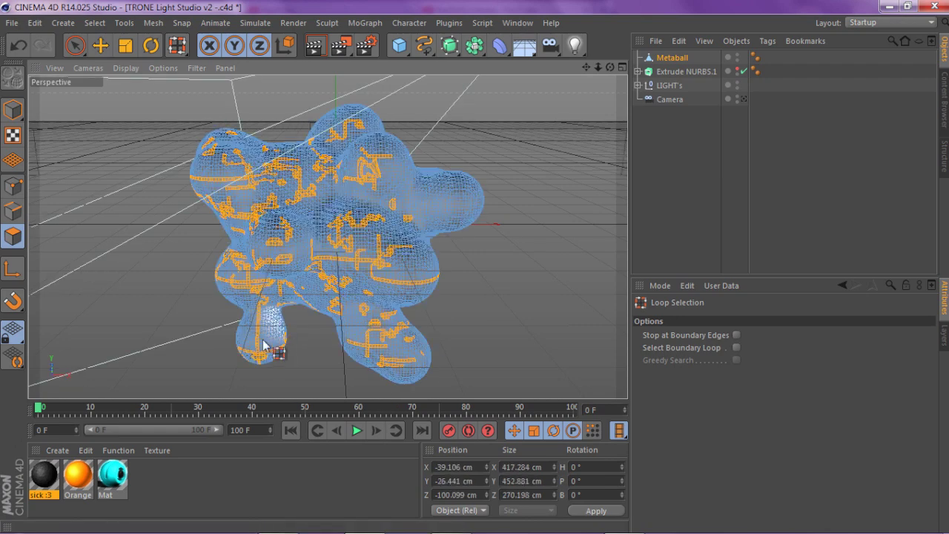
pyautogui.keyDown('shift'); pyautogui.click(263, 334); pyautogui.keyUp('shift')
# Step: Add polygon loops on the right-hand lobe and around the adjacent side of the Metaball
pyautogui.keyDown('shift'); pyautogui.click(425, 235); pyautogui.keyUp('shift')
pyautogui.keyDown('shift'); pyautogui.click(445, 193); pyautogui.keyUp('shift')
pyautogui.keyDown('shift'); pyautogui.click(454, 214); pyautogui.keyUp('shift')
pyautogui.keyDown('alt'); pyautogui.moveTo(409, 151); pyautogui.dragTo(474, 181); pyautogui.keyUp('alt')
pyautogui.keyDown('shift'); pyautogui.click(341, 370); pyautogui.keyUp('shift')
pyautogui.moveTo(338, 356)
pyautogui.keyDown('shift'); pyautogui.mouseDown()
pyautogui.moveTo(397, 272)
pyautogui.moveTo(407, 180)
pyautogui.moveTo(504, 149)
pyautogui.mouseUp(); pyautogui.keyUp('shift')
pyautogui.scroll(-2, 523, 144)
pyautogui.moveTo(610, 67); pyautogui.dragTo(445, 74)
pyautogui.scroll(-3, 525, 333)
pyautogui.moveTo(513, 321)
pyautogui.keyDown('shift'); pyautogui.mouseDown()
pyautogui.moveTo(467, 334)
pyautogui.moveTo(389, 276)
pyautogui.moveTo(466, 283)
pyautogui.moveTo(544, 305)
pyautogui.moveTo(585, 216)
pyautogui.moveTo(571, 222)
pyautogui.mouseUp(); pyautogui.keyUp('shift')
pyautogui.moveTo(510, 242)
pyautogui.keyDown('shift'); pyautogui.mouseDown()
pyautogui.moveTo(597, 380)
pyautogui.moveTo(468, 236)
pyautogui.mouseUp(); pyautogui.keyUp('shift')
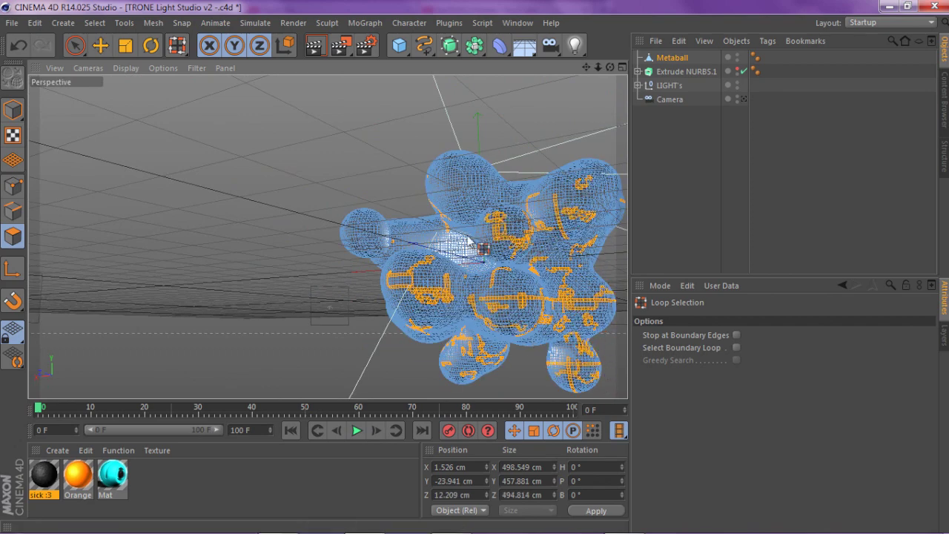
# Step: Continue adding polygon loops on the still unselected areas at the back of the Metaball
pyautogui.keyDown('alt'); pyautogui.moveTo(540, 198); pyautogui.dragTo(330, 197); pyautogui.keyUp('alt')
pyautogui.moveTo(330, 196)
pyautogui.keyDown('shift'); pyautogui.mouseDown()
pyautogui.moveTo(341, 263)
pyautogui.moveTo(318, 215)
pyautogui.moveTo(250, 299)
pyautogui.moveTo(356, 159)
pyautogui.moveTo(326, 235)
pyautogui.moveTo(571, 78)
pyautogui.moveTo(504, 193)
pyautogui.moveTo(422, 303)
pyautogui.moveTo(331, 334)
pyautogui.moveTo(259, 286)
pyautogui.moveTo(312, 245)
pyautogui.mouseUp(); pyautogui.keyUp('shift')
pyautogui.moveTo(610, 67); pyautogui.dragTo(519, 37)
pyautogui.keyDown('alt'); pyautogui.moveTo(328, 236); pyautogui.dragTo(404, 223); pyautogui.keyUp('alt')
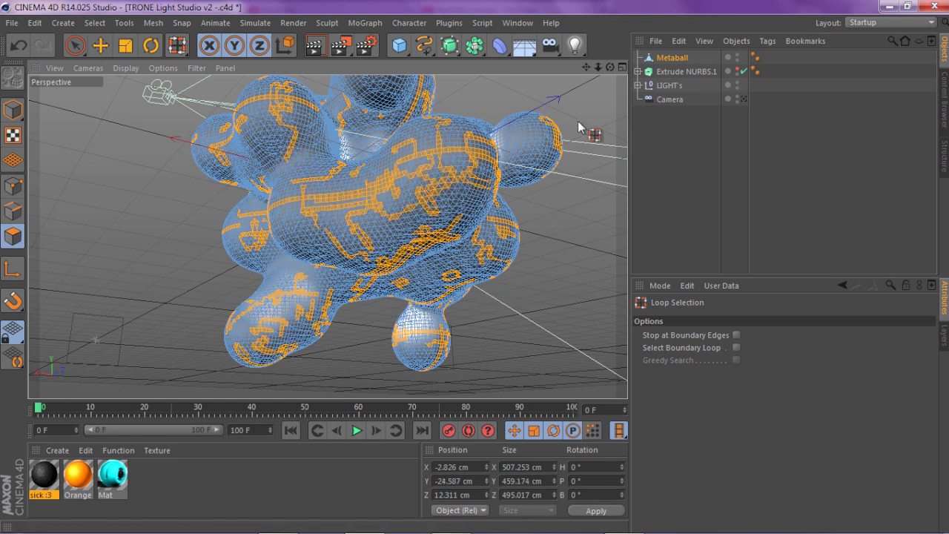
# Step: Apply Smooth Shift to the selected polygons with an offset of -4 cm
pyautogui.moveTo(609, 68); pyautogui.dragTo(138, 148)
pyautogui.scroll(-3, 530, 258)
pyautogui.rightClick(65, 214)
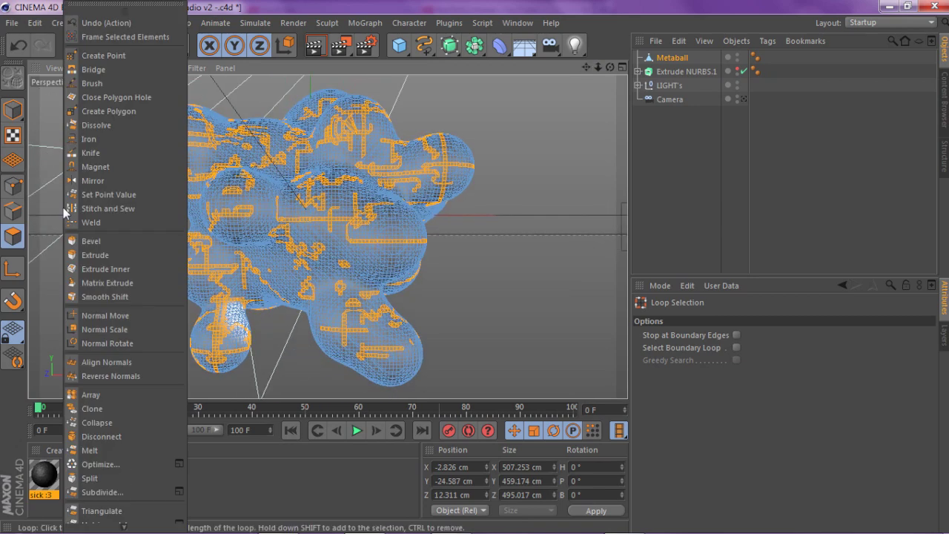
pyautogui.click(102, 297)
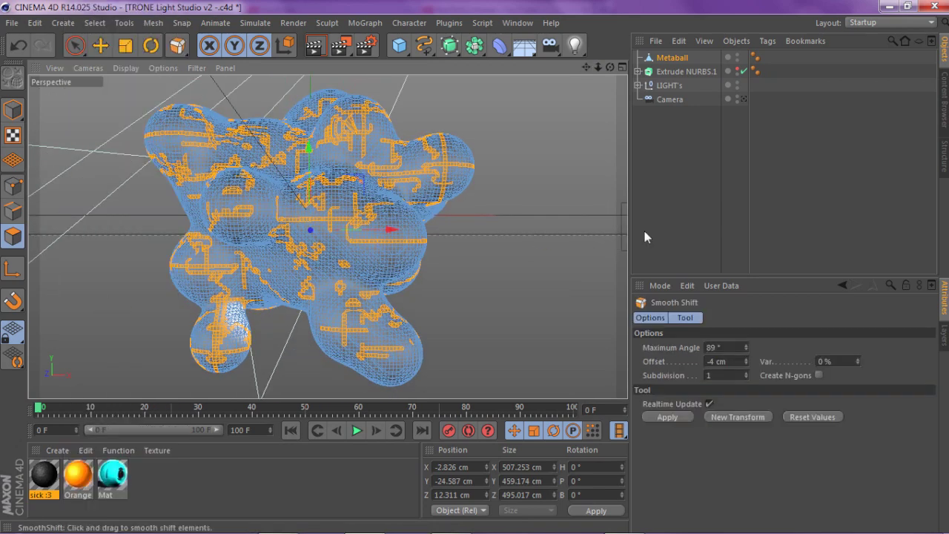
pyautogui.click(661, 363)
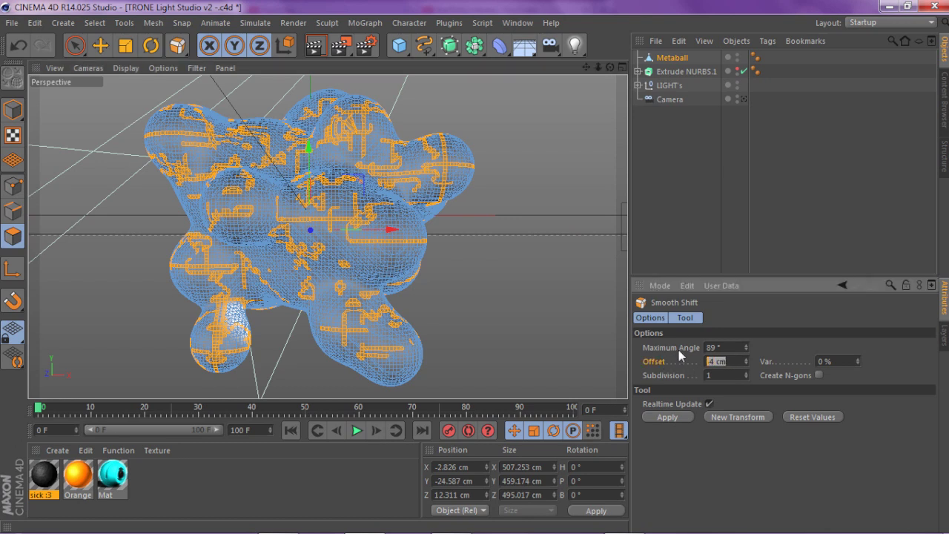
pyautogui.write('-4')
pyautogui.press('Return')
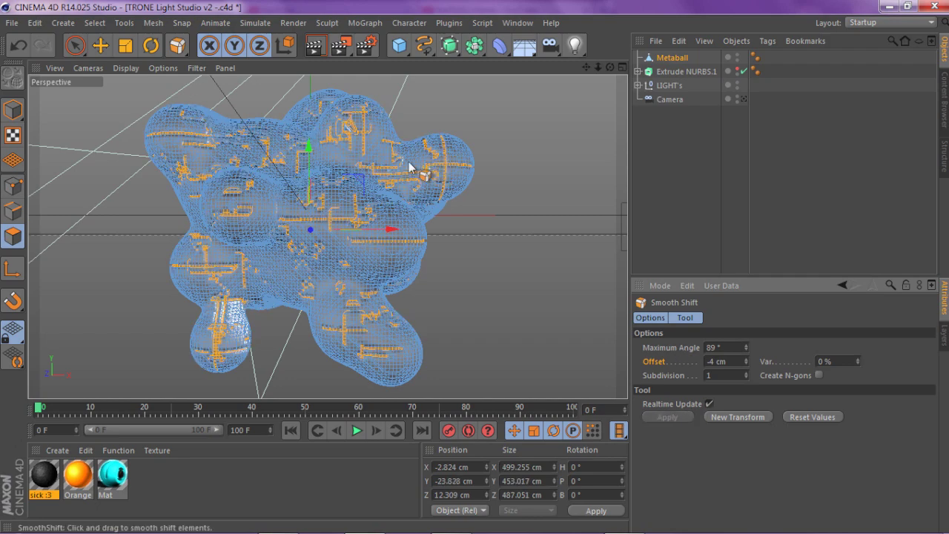
# Step: Apply the Orange Glow material to the selected recessed polygons of the Metaball
pyautogui.keyDown('alt'); pyautogui.moveTo(376, 170); pyautogui.dragTo(457, 133, button='right'); pyautogui.keyUp('alt')
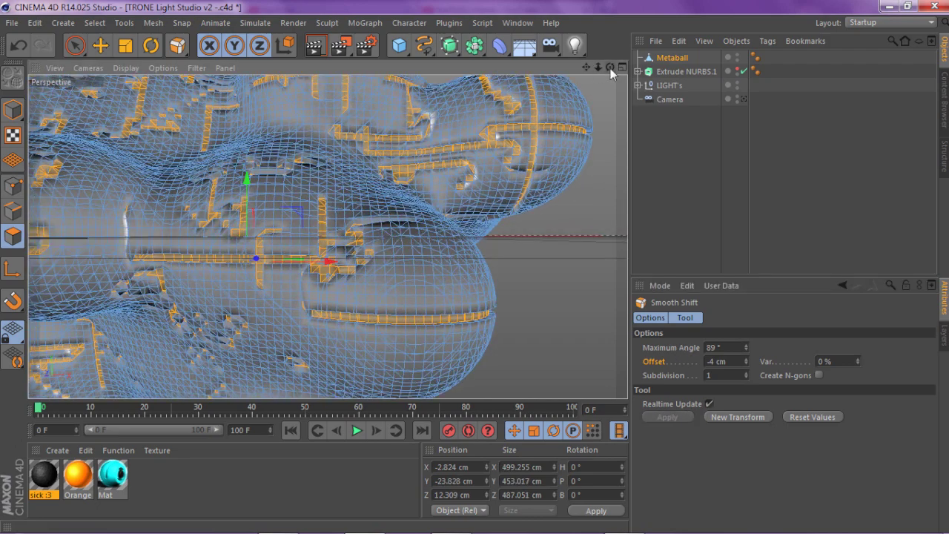
pyautogui.moveTo(611, 68)
pyautogui.mouseDown()
pyautogui.moveTo(656, 68)
pyautogui.moveTo(678, 37)
pyautogui.moveTo(601, 54)
pyautogui.moveTo(556, 46)
pyautogui.moveTo(548, 28)
pyautogui.moveTo(582, 39)
pyautogui.moveTo(615, 69)
pyautogui.mouseUp()
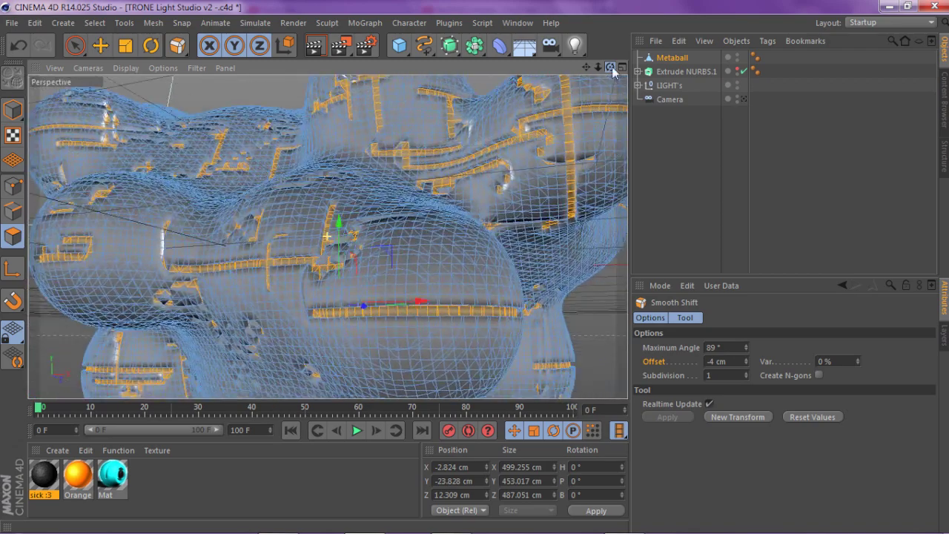
pyautogui.click(71, 476)
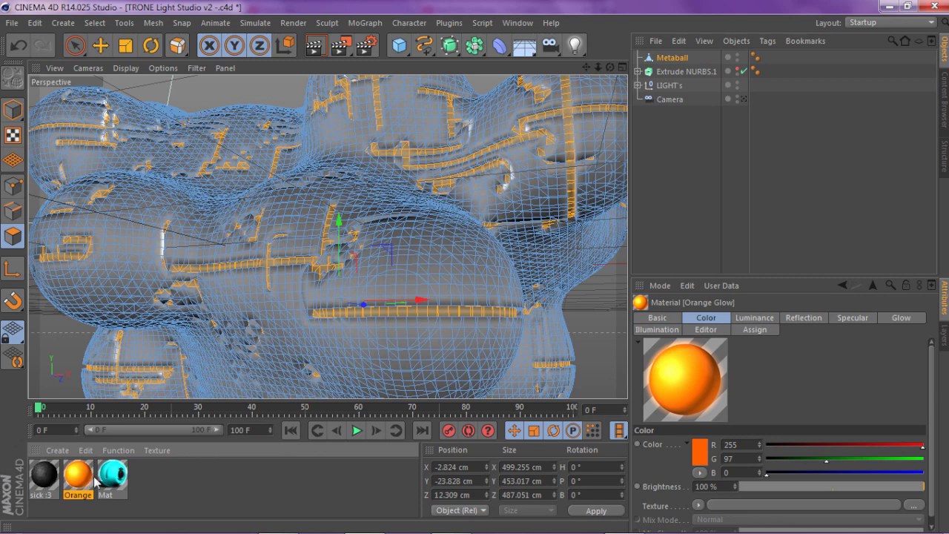
pyautogui.click(46, 478)
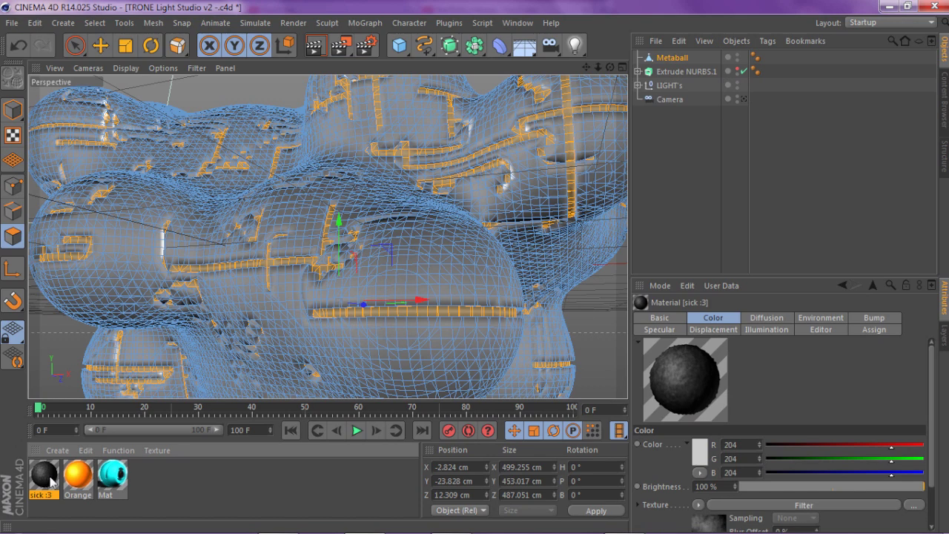
pyautogui.click(87, 481)
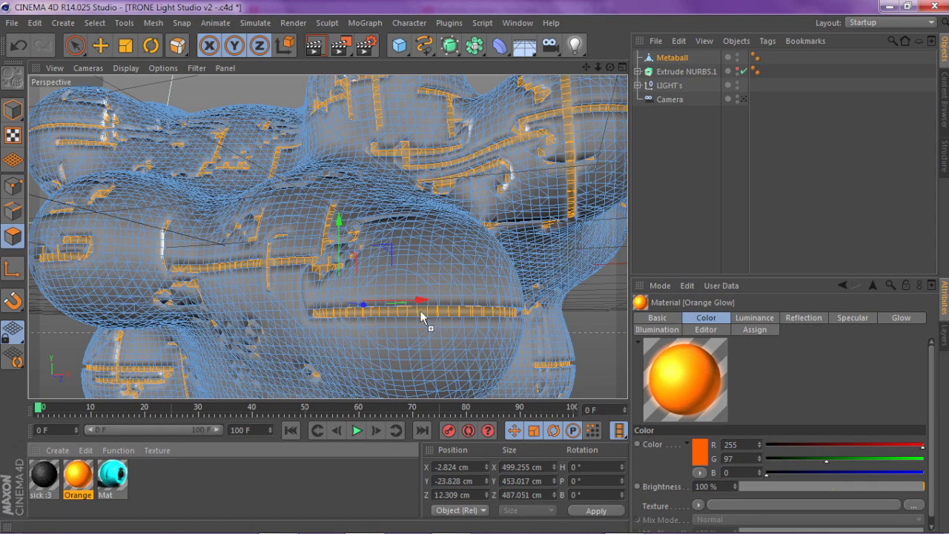
pyautogui.moveTo(420, 317); pyautogui.dragTo(422, 317)
pyautogui.scroll(-10, 604, 197)
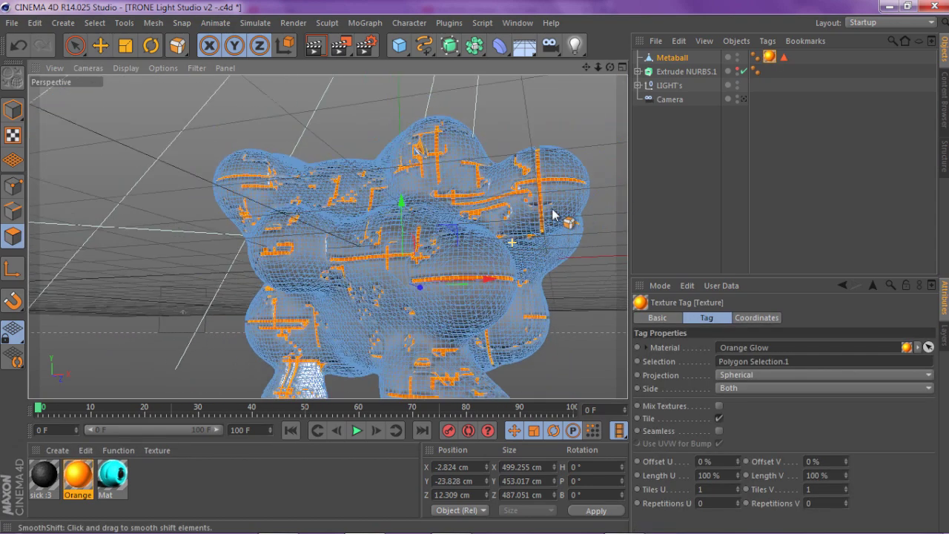
# Step: Apply the sick :3 material to the whole Metaball and place its Orange Glow texture tag after the sick :3 tag
pyautogui.click(671, 144)
pyautogui.moveTo(610, 67); pyautogui.dragTo(589, 52)
pyautogui.moveTo(534, 77); pyautogui.dragTo(210, 393)
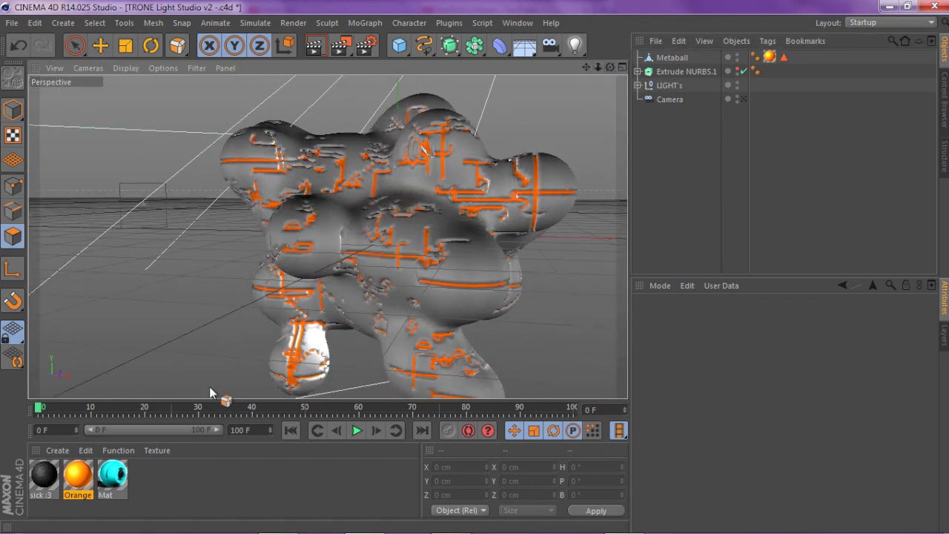
pyautogui.click(44, 476)
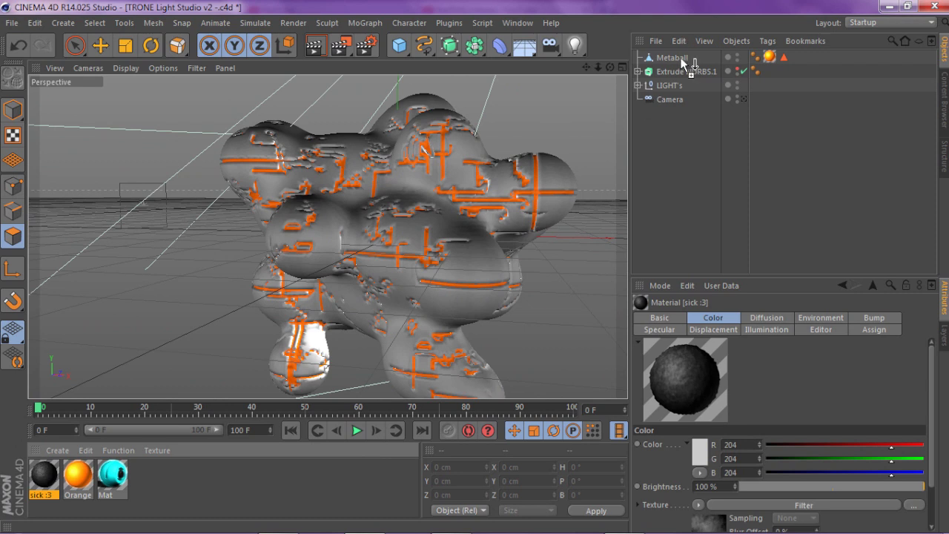
pyautogui.moveTo(684, 63); pyautogui.dragTo(790, 62)
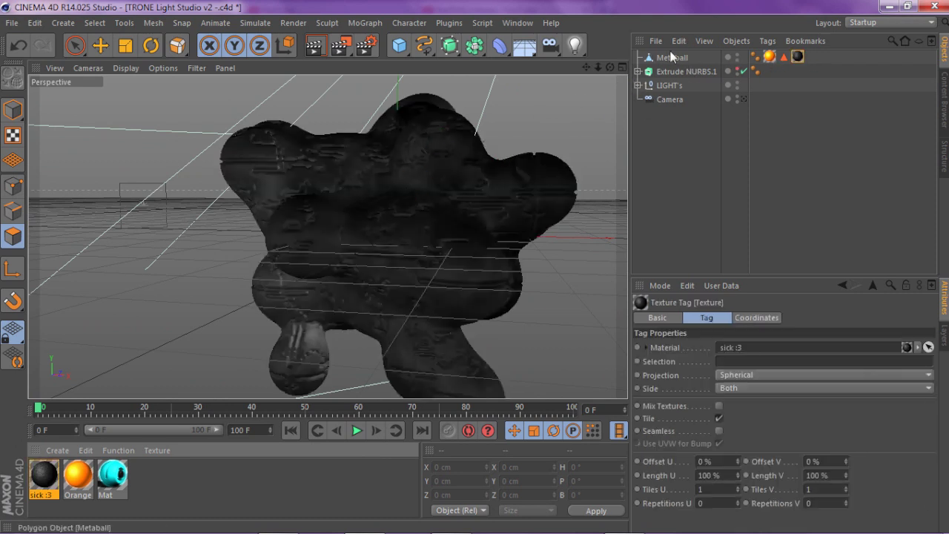
pyautogui.click(770, 57)
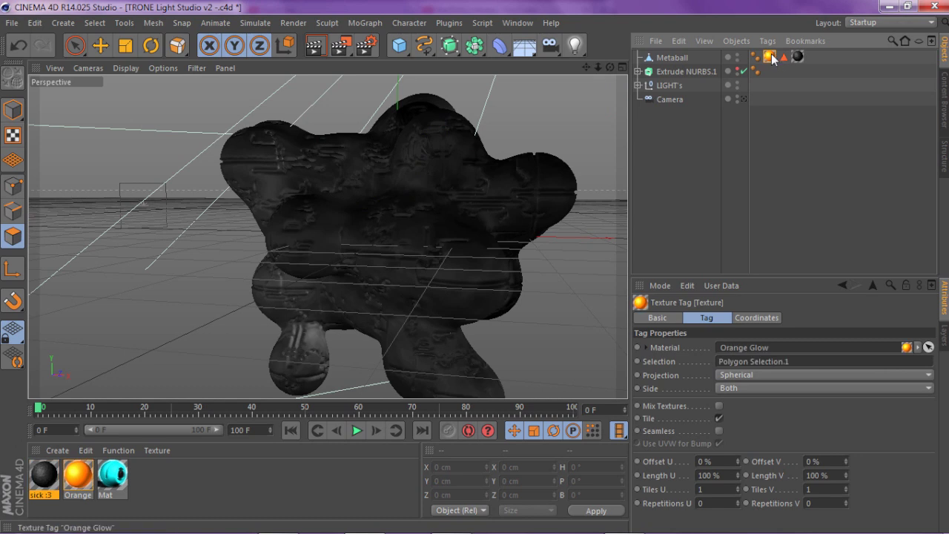
pyautogui.moveTo(804, 55); pyautogui.dragTo(813, 58)
# Step: Set the projection of both the sick :3 and Orange Glow texture tags to Cubic
pyautogui.click(782, 58)
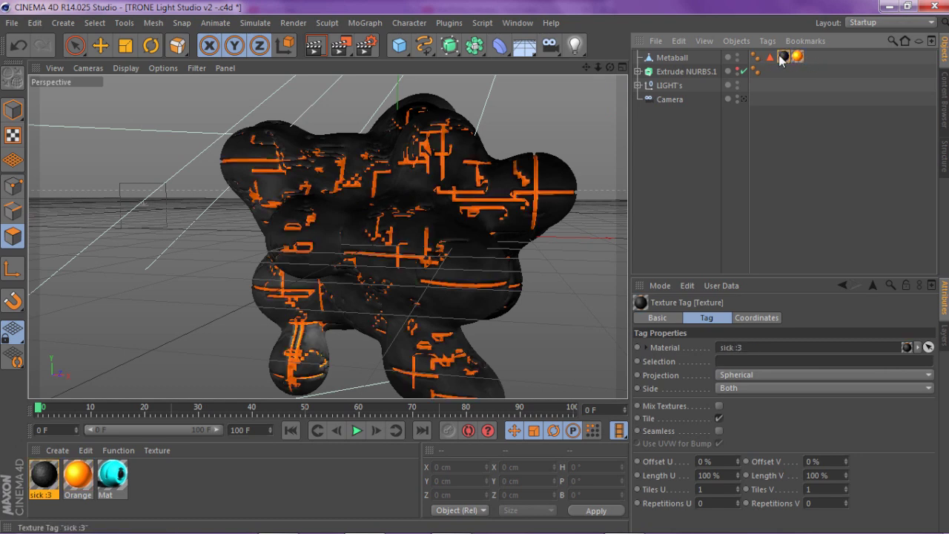
pyautogui.moveTo(606, 65)
pyautogui.mouseDown()
pyautogui.moveTo(588, 69)
pyautogui.moveTo(604, 83)
pyautogui.moveTo(567, 74)
pyautogui.moveTo(575, 97)
pyautogui.moveTo(610, 56)
pyautogui.moveTo(599, 76)
pyautogui.mouseUp()
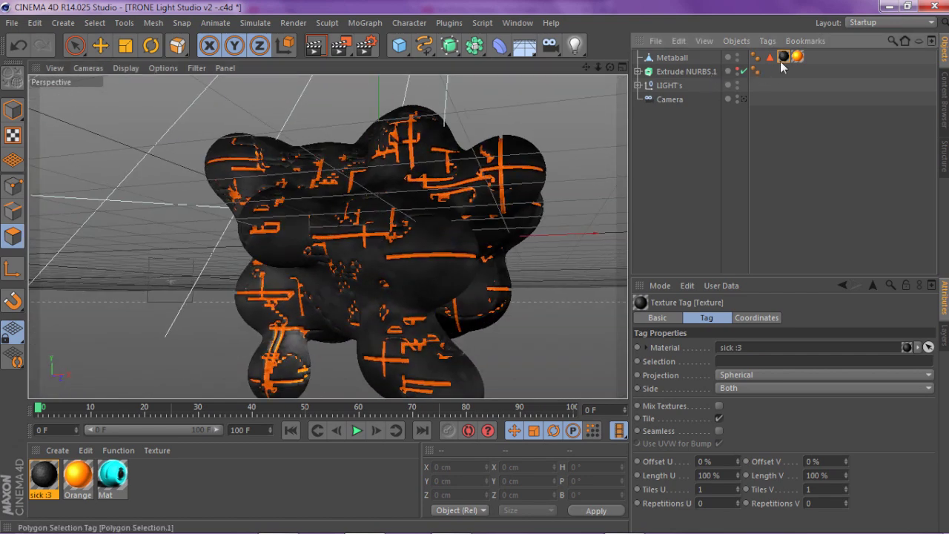
pyautogui.click(745, 375)
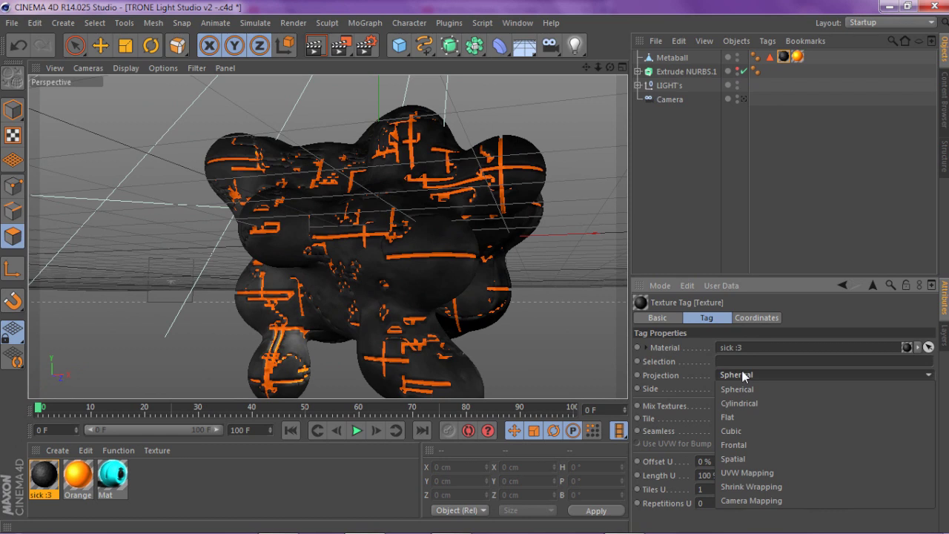
pyautogui.click(731, 431)
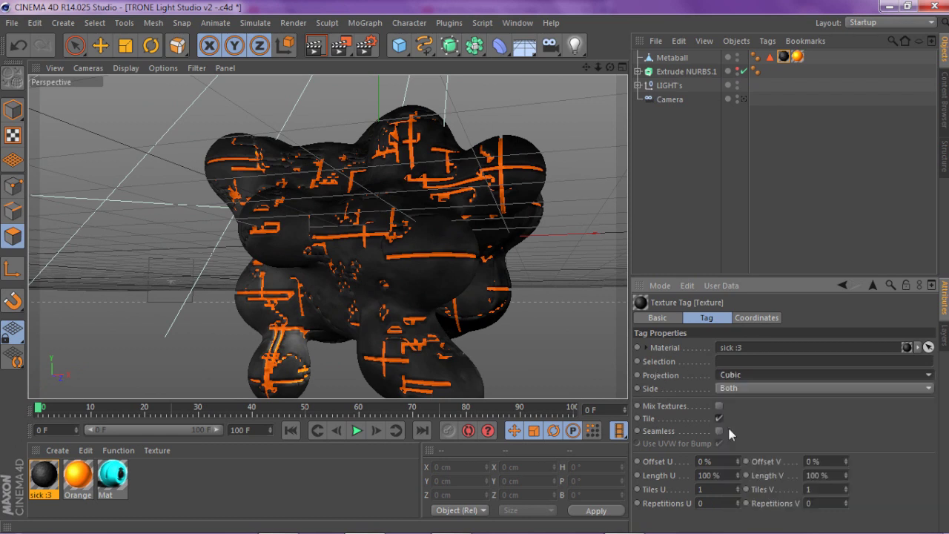
pyautogui.click(797, 57)
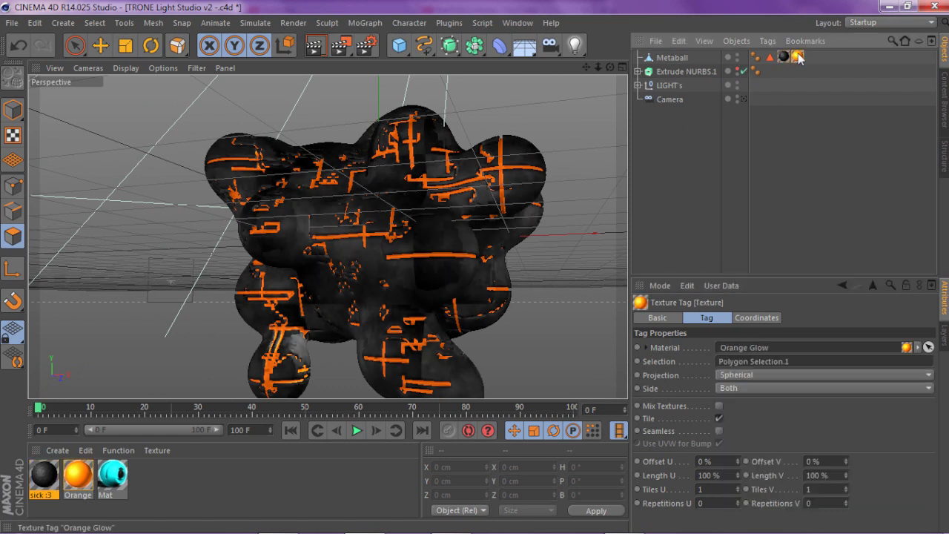
pyautogui.click(713, 375)
pyautogui.click(733, 431)
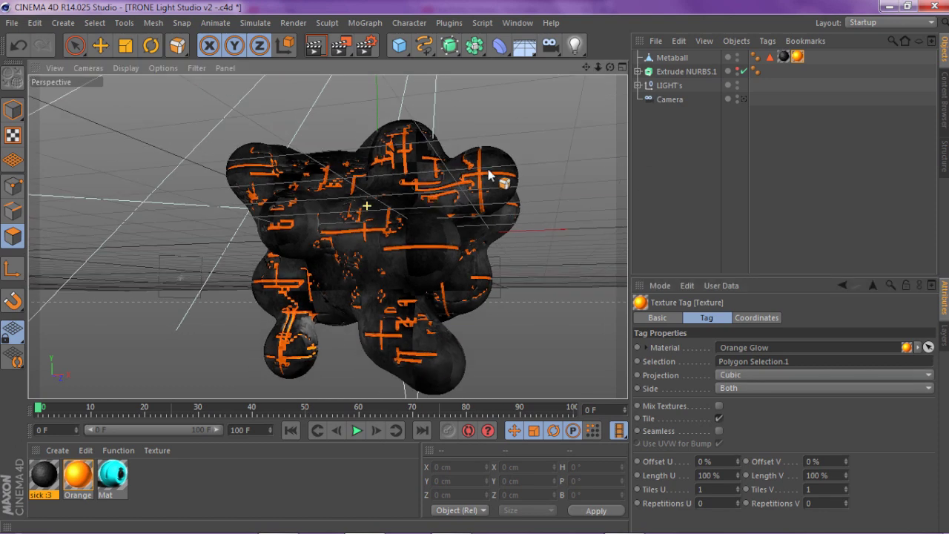
pyautogui.scroll(-2, 475, 157)
pyautogui.moveTo(586, 67); pyautogui.dragTo(556, 97)
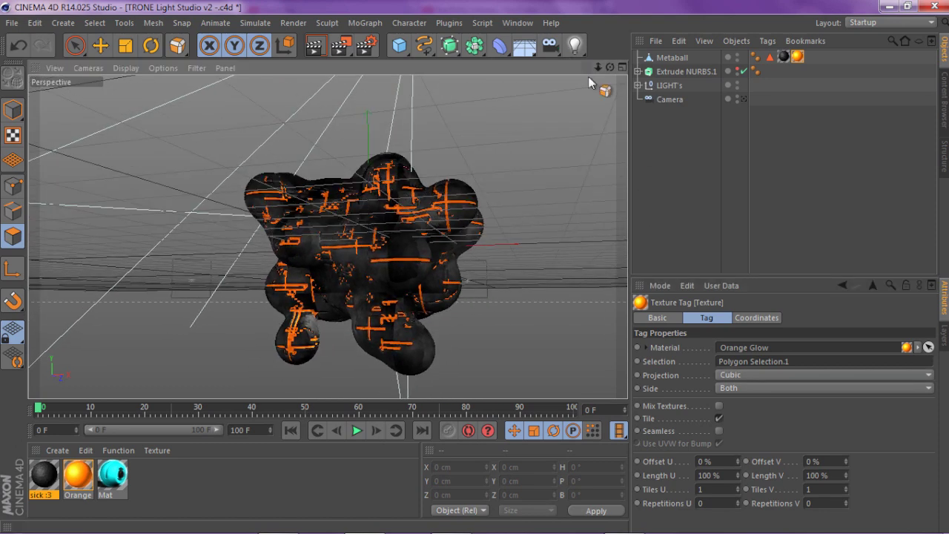
# Step: Show the Extrude NURBS.1 object in the editor and scale the whole Metaball down to about 362 × 345 × 354 cm
pyautogui.click(737, 69)
pyautogui.click(658, 73)
pyautogui.click(669, 58)
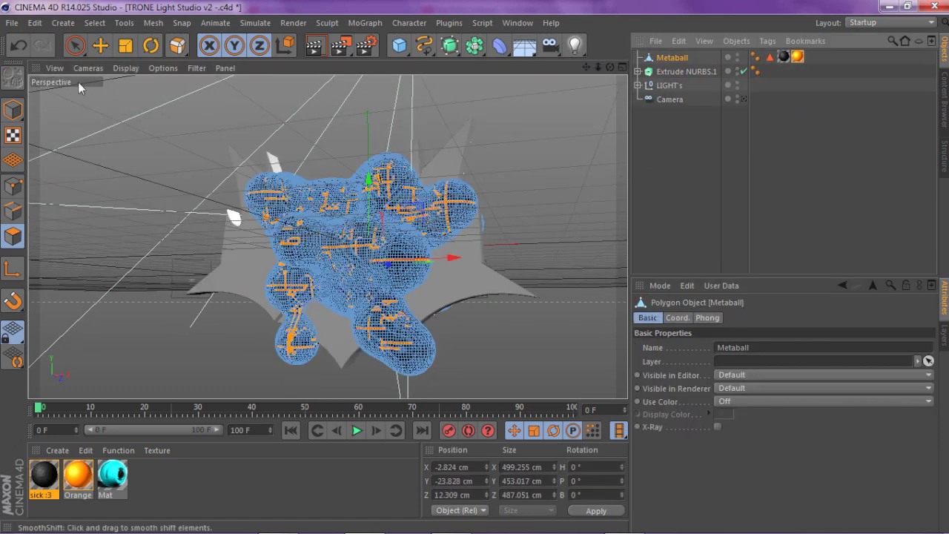
pyautogui.click(126, 46)
pyautogui.click(13, 110)
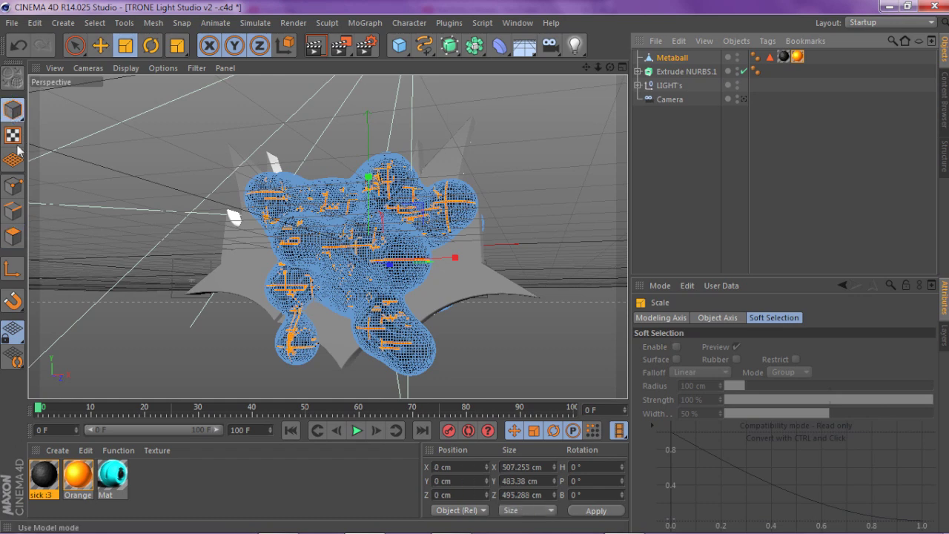
pyautogui.moveTo(140, 223); pyautogui.dragTo(41, 227)
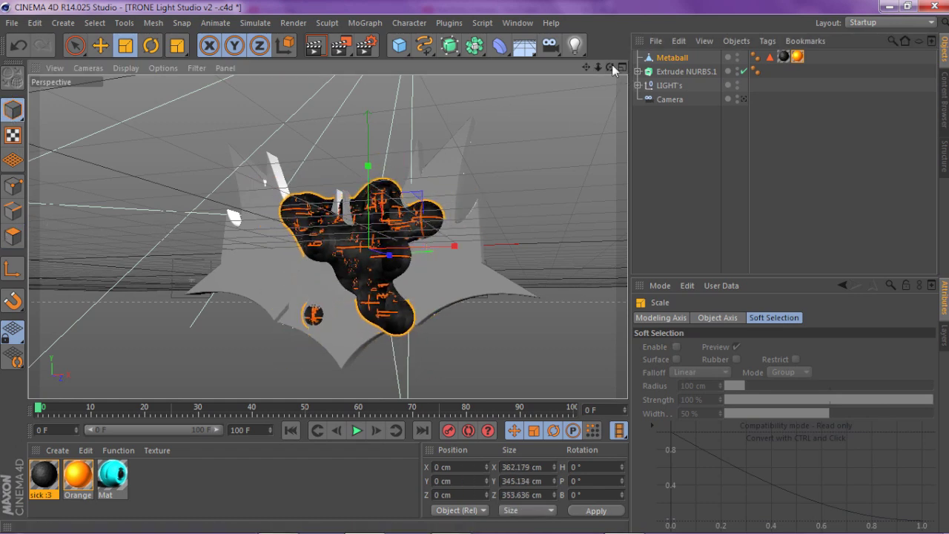
# Step: Move the Metaball to about X -281, Y 51, Z 3 cm and rotate it to about H 27°, P 17°, B -37°
pyautogui.moveTo(610, 67); pyautogui.dragTo(494, 70)
pyautogui.click(100, 46)
pyautogui.moveTo(234, 125); pyautogui.dragTo(150, 119)
pyautogui.click(153, 47)
pyautogui.moveTo(250, 230); pyautogui.dragTo(209, 180)
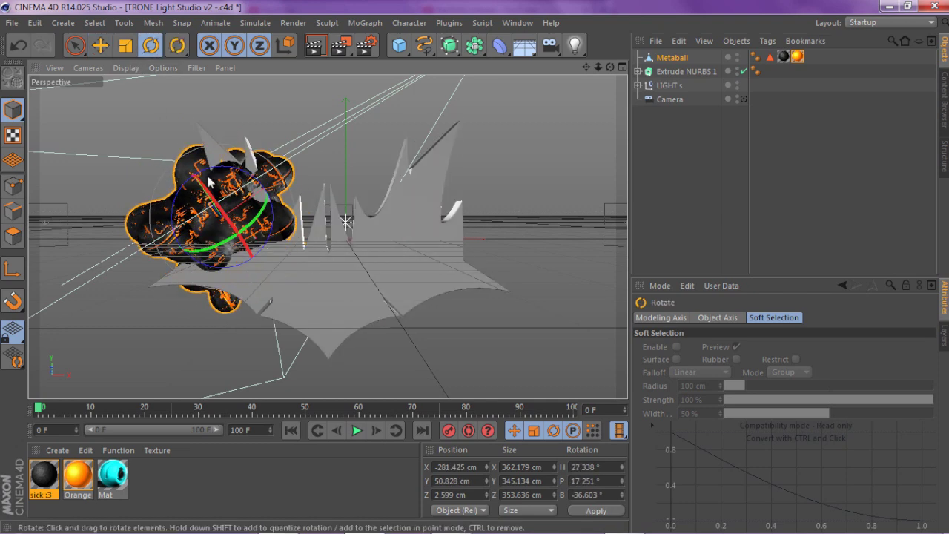
# Step: Make two rotated copies of the Metaball, one below the spiky extruded shape and one at about X 251, Y 75, Z 3 cm
pyautogui.moveTo(260, 256)
pyautogui.keyDown('ctrl'); pyautogui.mouseDown()
pyautogui.moveTo(305, 290)
pyautogui.moveTo(269, 242)
pyautogui.mouseUp(); pyautogui.keyUp('ctrl')
pyautogui.click(100, 47)
pyautogui.keyDown('ctrl'); pyautogui.moveTo(315, 183); pyautogui.dragTo(408, 174); pyautogui.keyUp('ctrl')
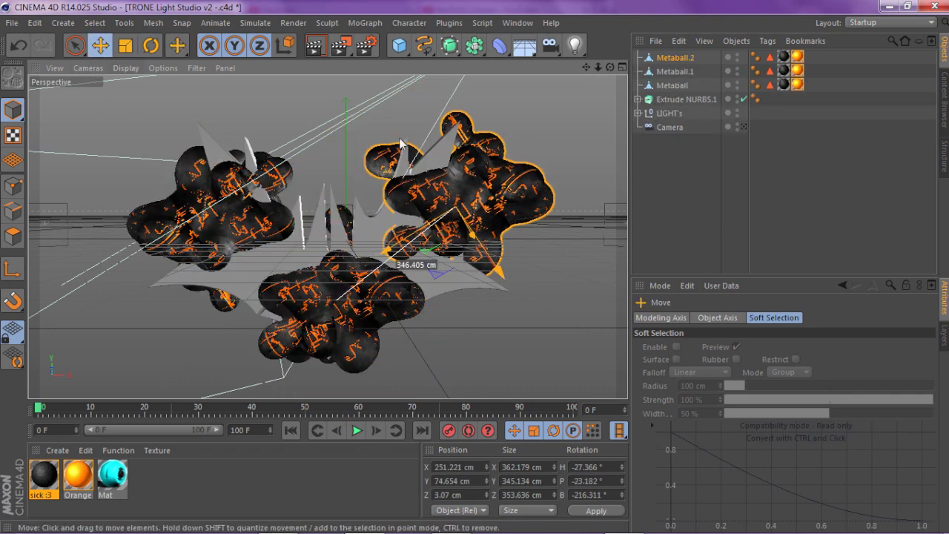
# Step: Scale the upper-right Metaball copy down to about 229 × 218 × 223 cm and move it to about X 197, Y 79, Z 3 cm
pyautogui.click(125, 46)
pyautogui.moveTo(240, 129); pyautogui.dragTo(9, 148)
pyautogui.click(100, 45)
pyautogui.moveTo(154, 127); pyautogui.dragTo(129, 125)
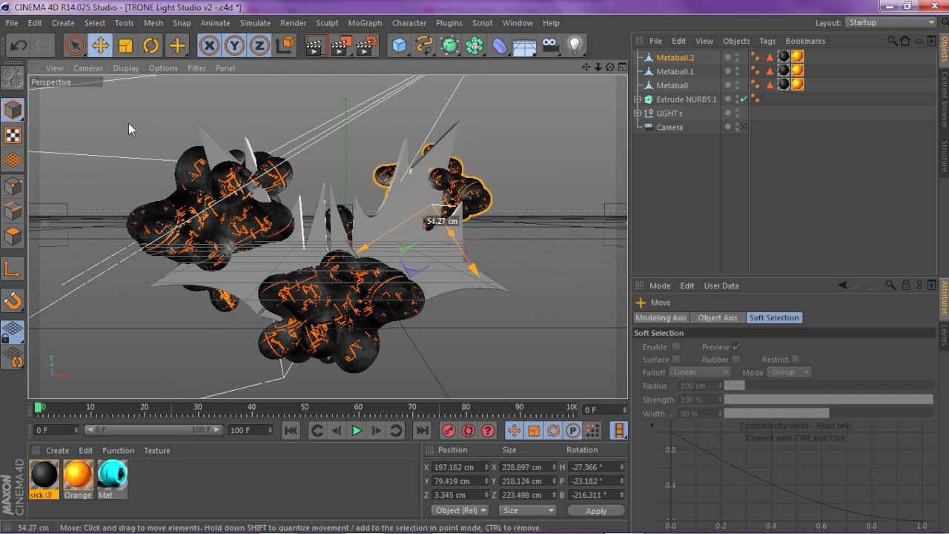
# Step: Move the lower Metaball copy into the spiky extruded shape at about X 21, Y -150, Z 31 cm
pyautogui.click(302, 320)
pyautogui.moveTo(303, 320); pyautogui.dragTo(378, 319)
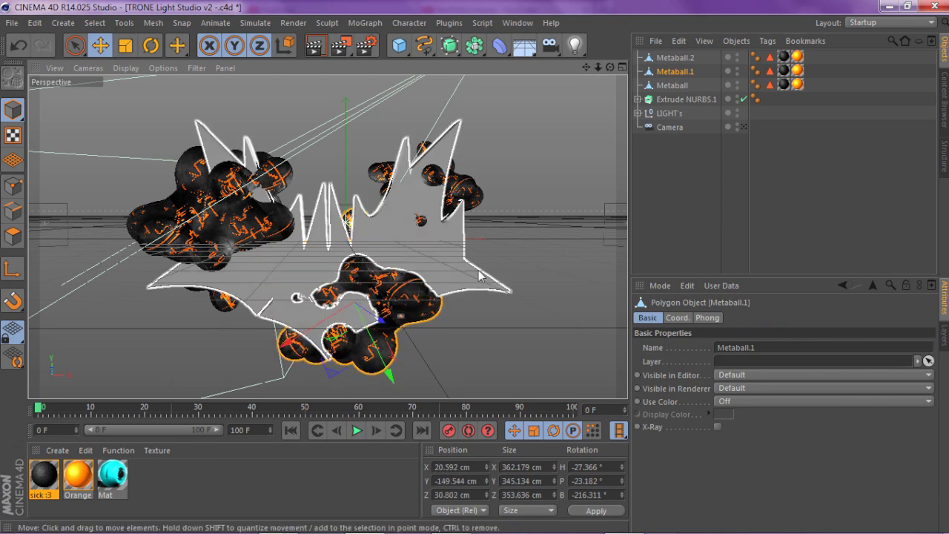
pyautogui.moveTo(597, 66)
pyautogui.mouseDown()
pyautogui.moveTo(675, 68)
pyautogui.moveTo(620, 65)
pyautogui.moveTo(602, 101)
pyautogui.moveTo(612, 82)
pyautogui.moveTo(603, 67)
pyautogui.mouseUp()
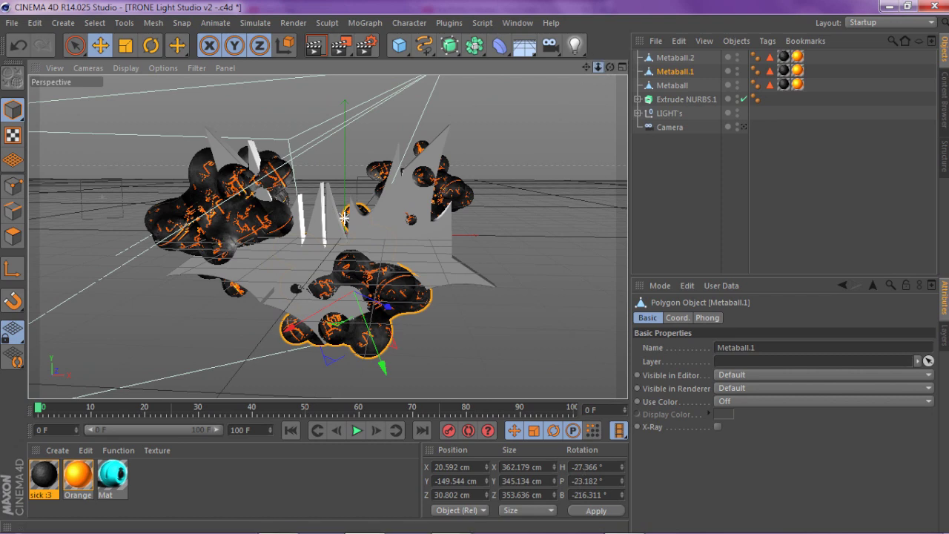
pyautogui.moveTo(599, 67)
pyautogui.mouseDown()
pyautogui.moveTo(618, 68)
pyautogui.moveTo(606, 67)
pyautogui.mouseUp()
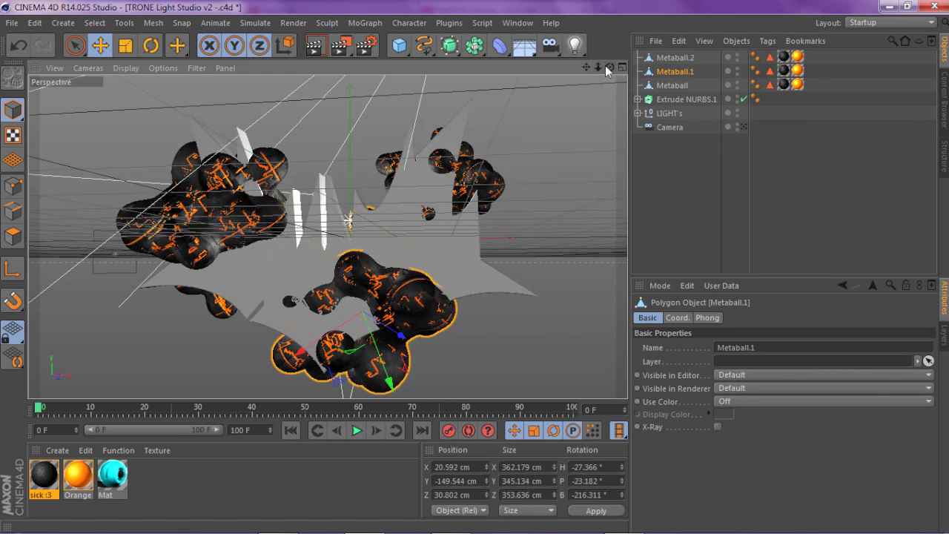